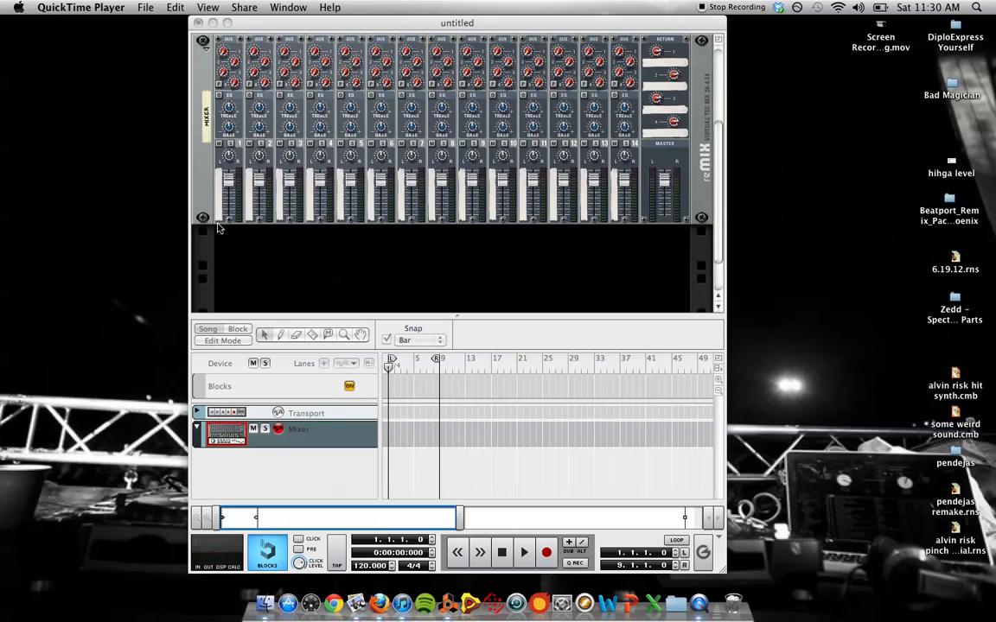
Switch to Reason and create a Thor Polysonic Synthesizer below the mixer in the rack
click(310, 241)
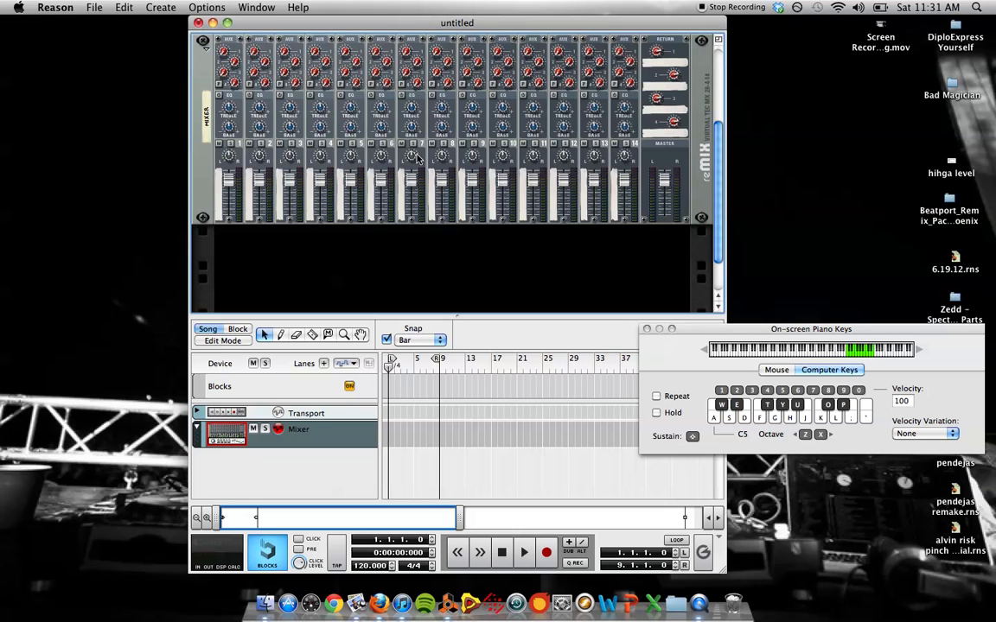
scroll(377, 143, up, 5)
scroll(413, 160, down, 3)
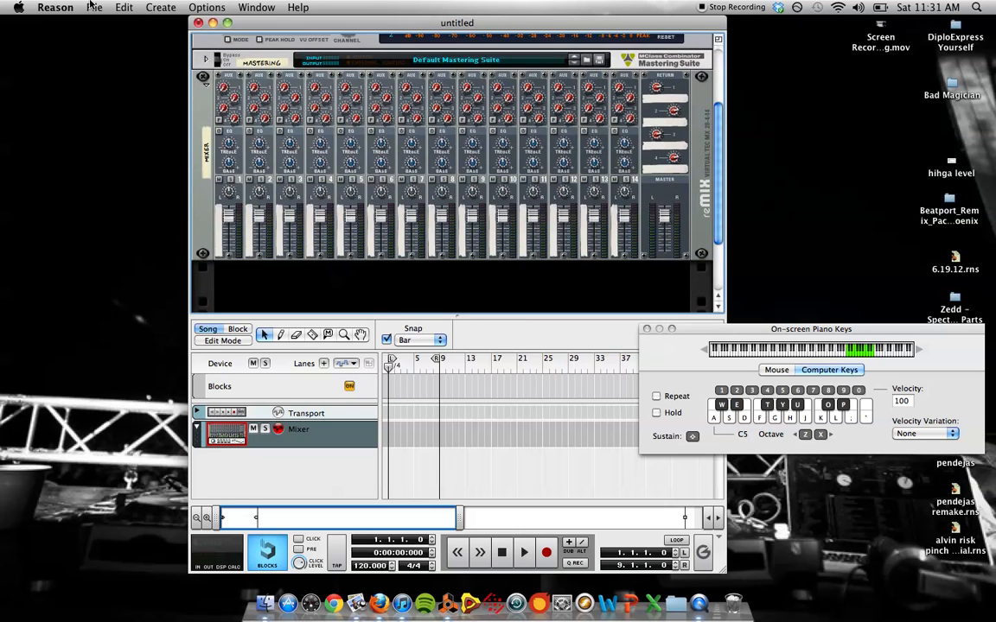
click(161, 7)
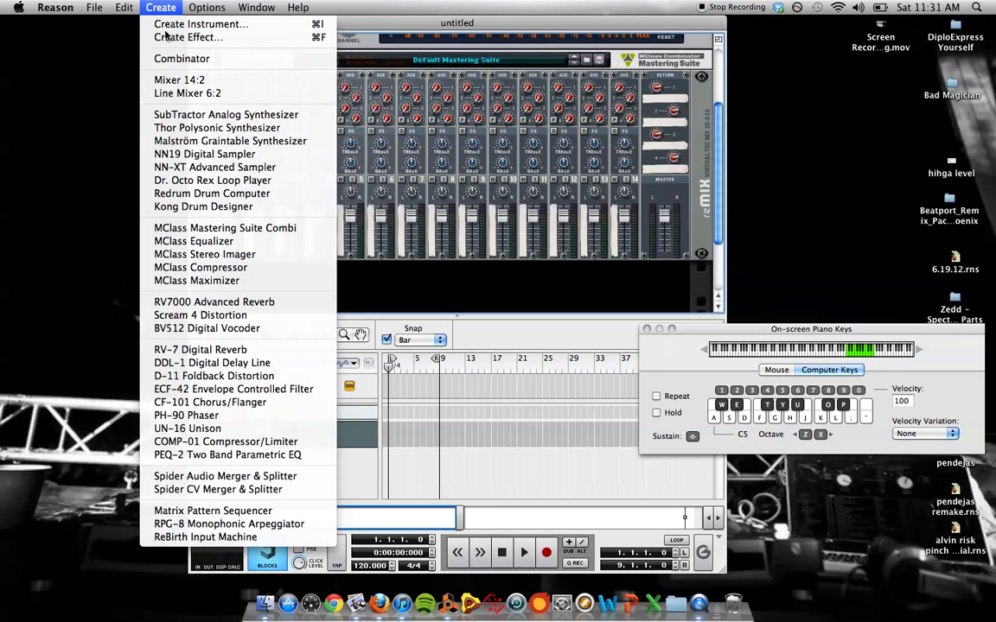
click(202, 129)
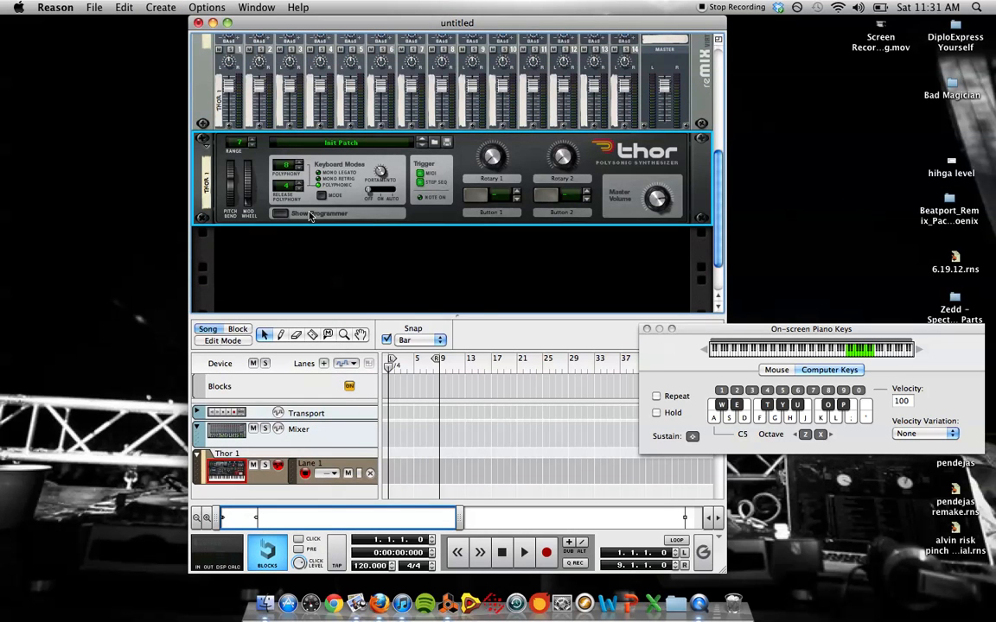
Initialize the Thor synthesizer's patch and show its programmer section
right_click(303, 216)
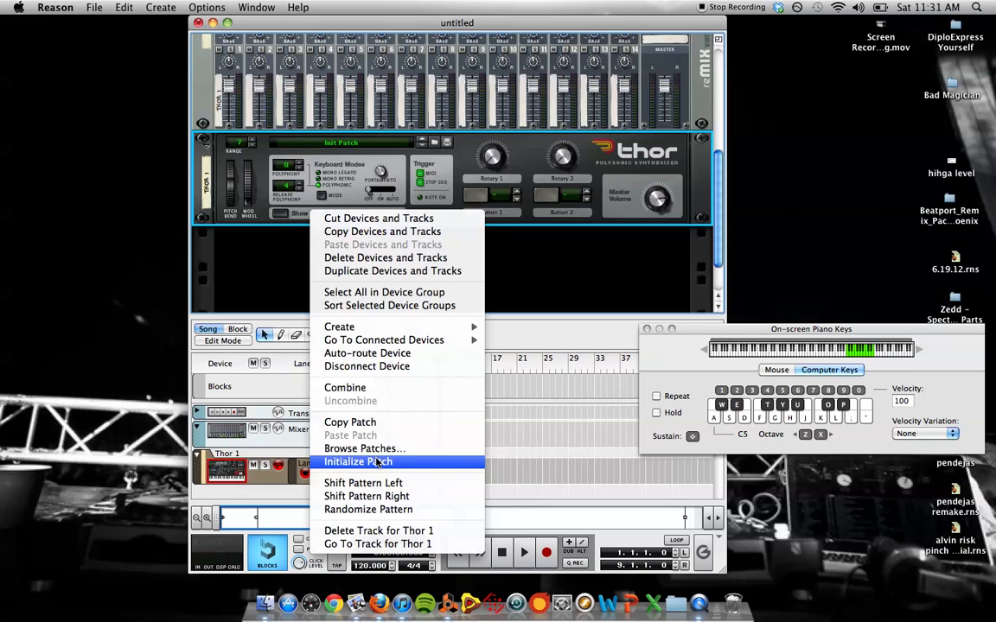
click(377, 463)
click(279, 214)
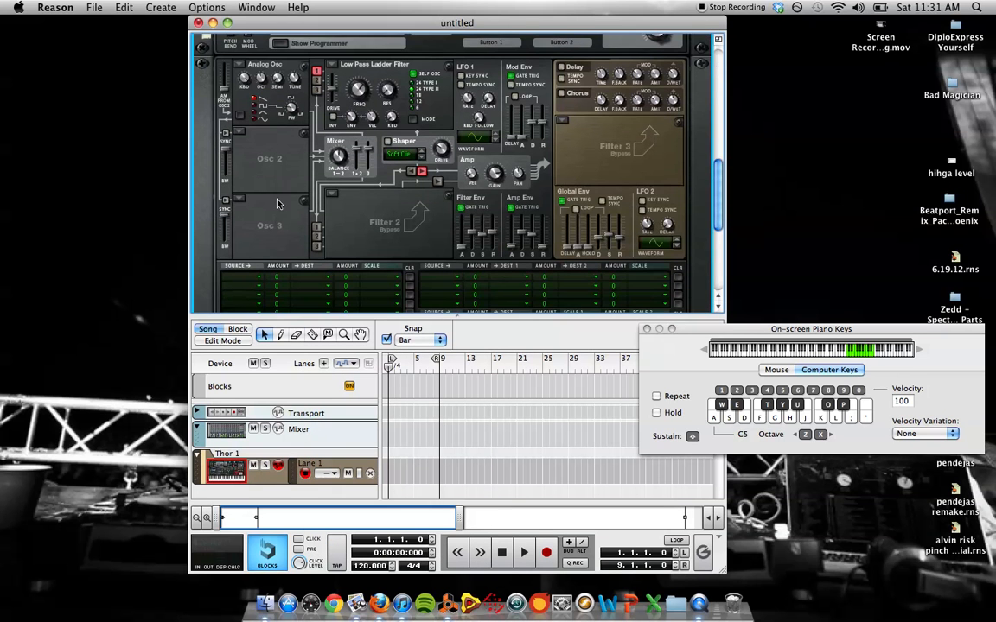
Load an Analog Osc into Thor's Osc 2 slot and route Osc 2 to Filter 1
click(240, 132)
click(259, 57)
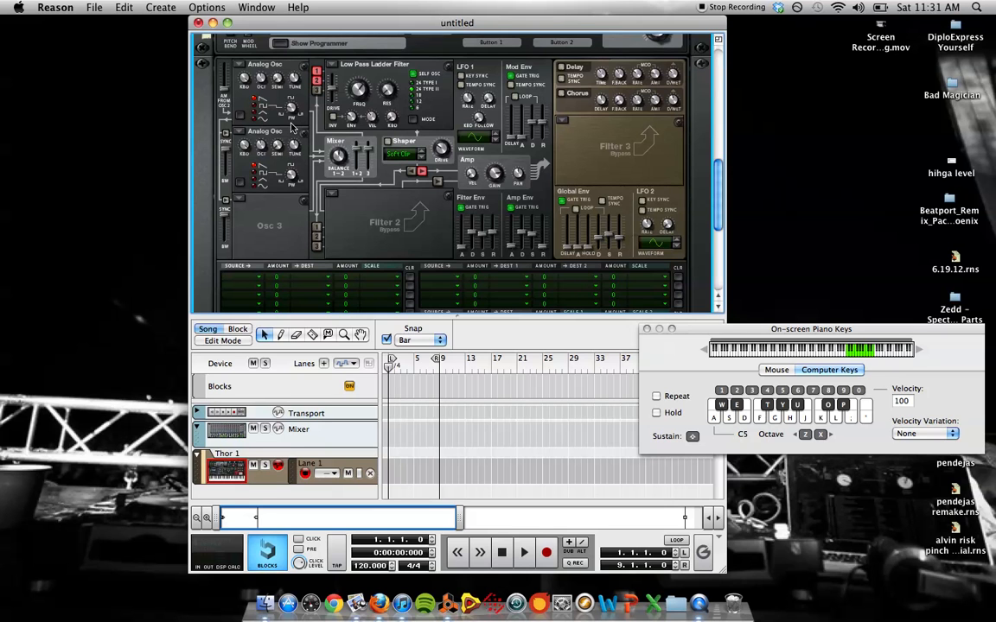
mouse_move(262, 149)
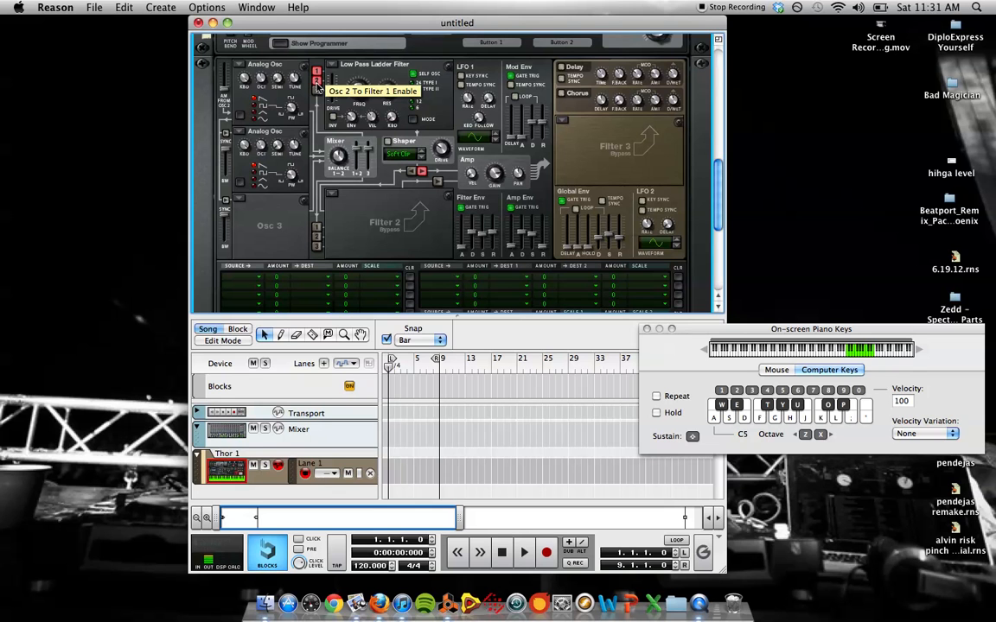
Set the Osc 1 and 2 balance to 78 in Thor's mixer and audition a note
scroll(320, 91, down, 2)
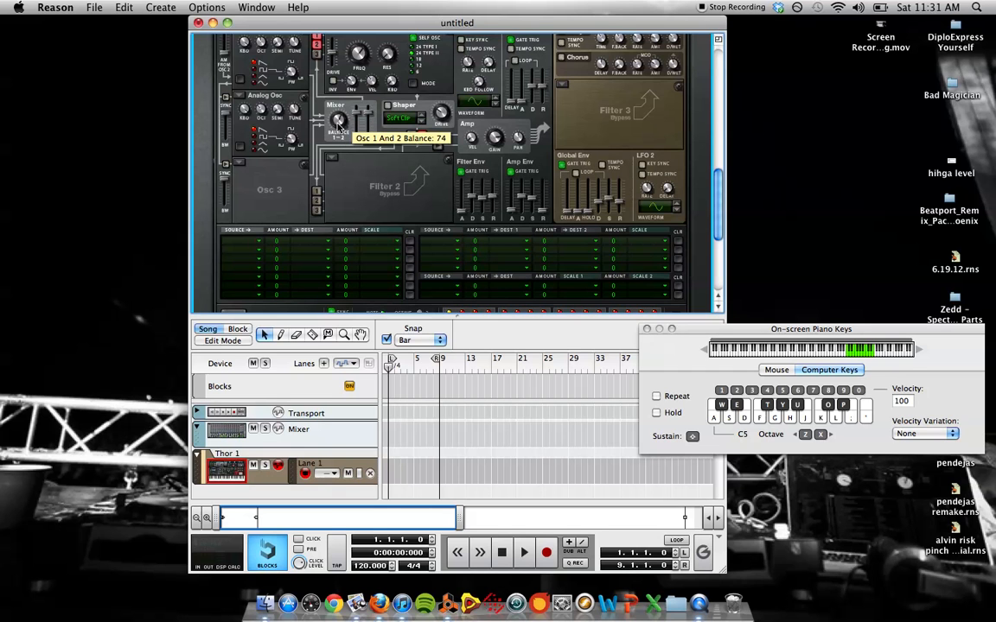
key(h)
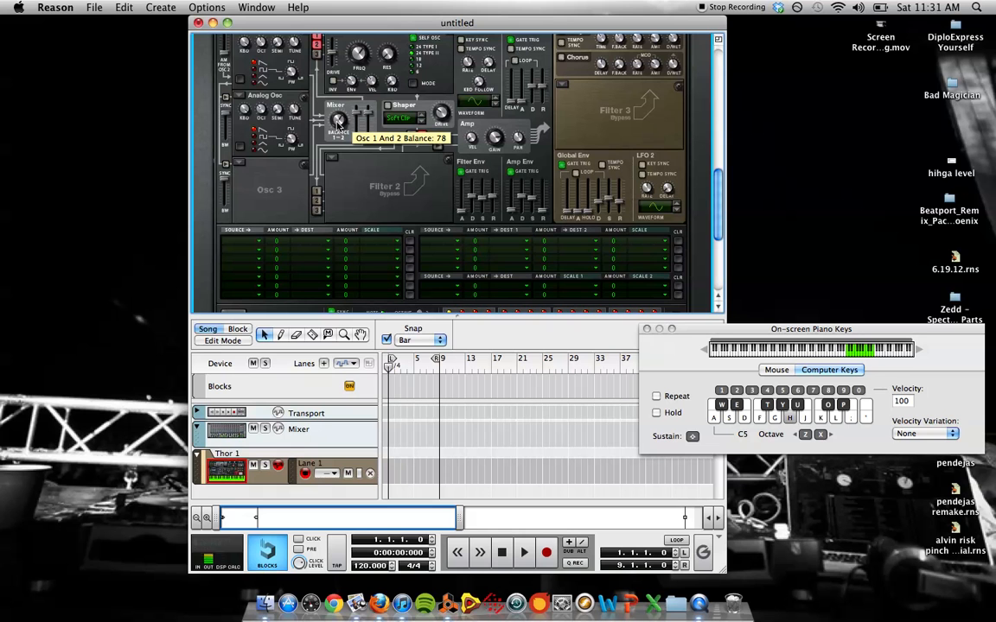
key(h)
Adjust the drive of Thor's Low Pass Ladder Filter
scroll(338, 121, up, 5)
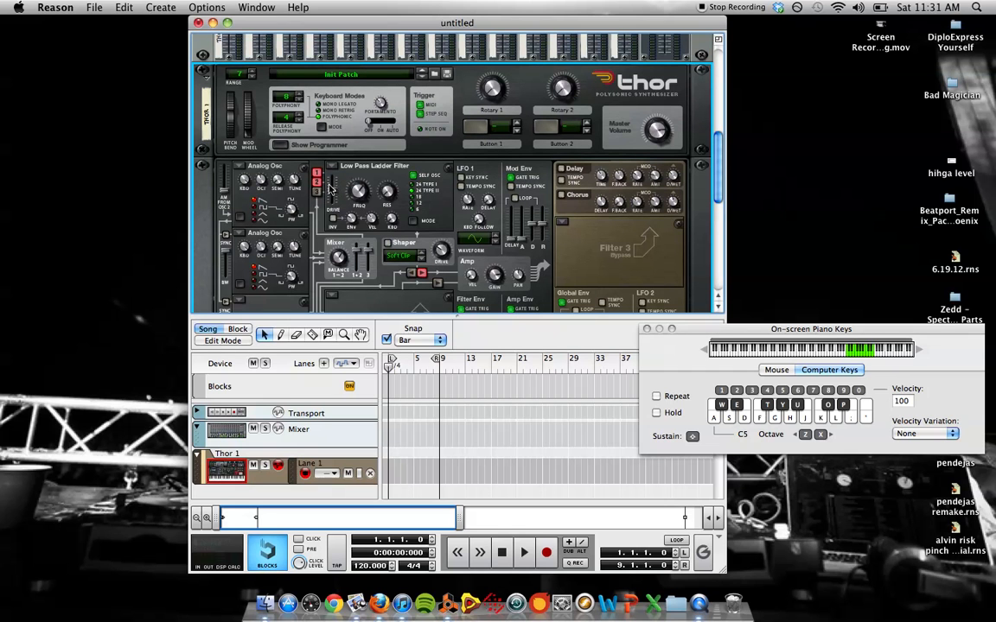
mouse_move(331, 186)
drag(331, 186, 333, 185)
Enable the Shaper in Hard Clip mode, set its drive to 41, and audition a note
scroll(403, 288, down, 6)
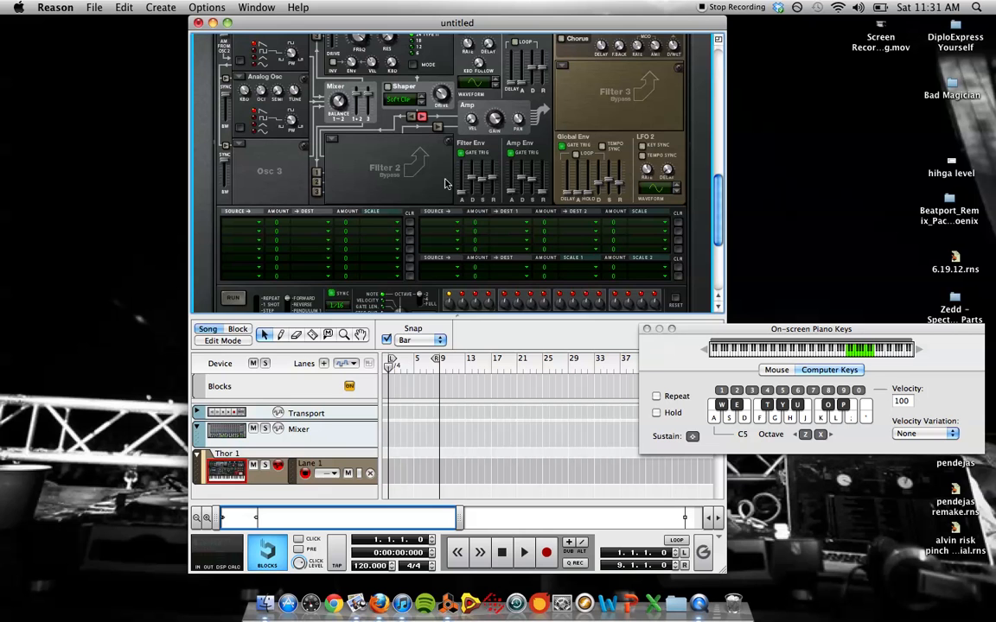
scroll(445, 184, up, 1)
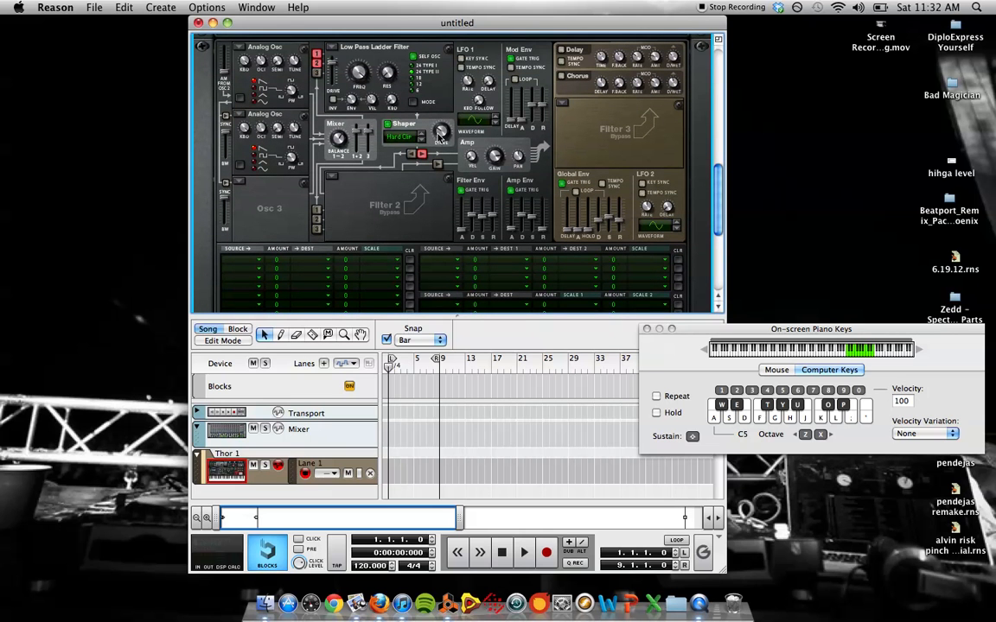
mouse_move(440, 135)
drag(440, 136, 440, 134)
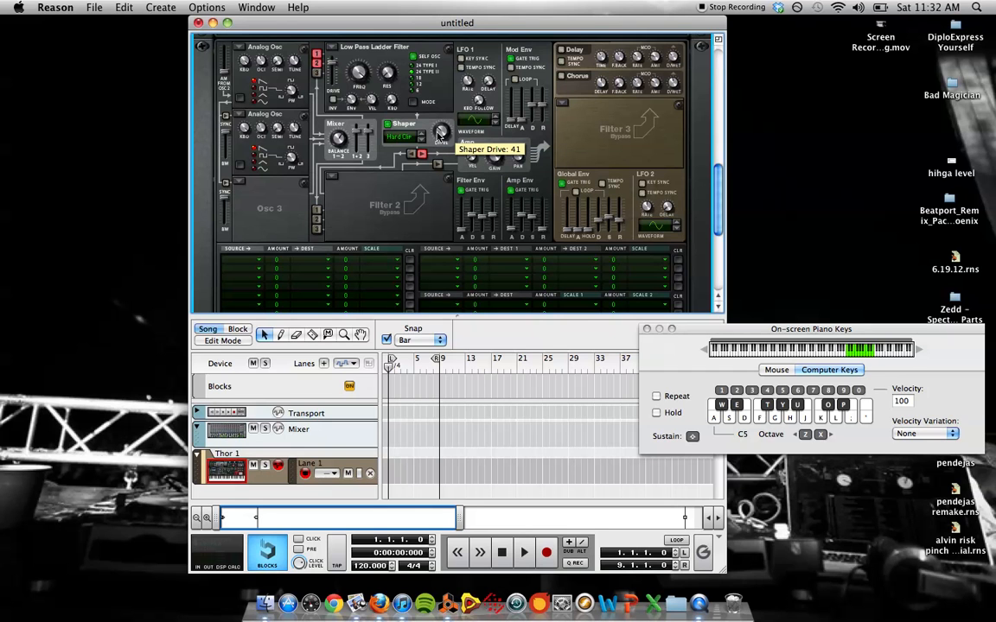
key(h)
Set LFO 1 to the rising sawtooth waveform with key sync and tempo sync enabled
scroll(441, 134, down, 3)
scroll(458, 131, up, 5)
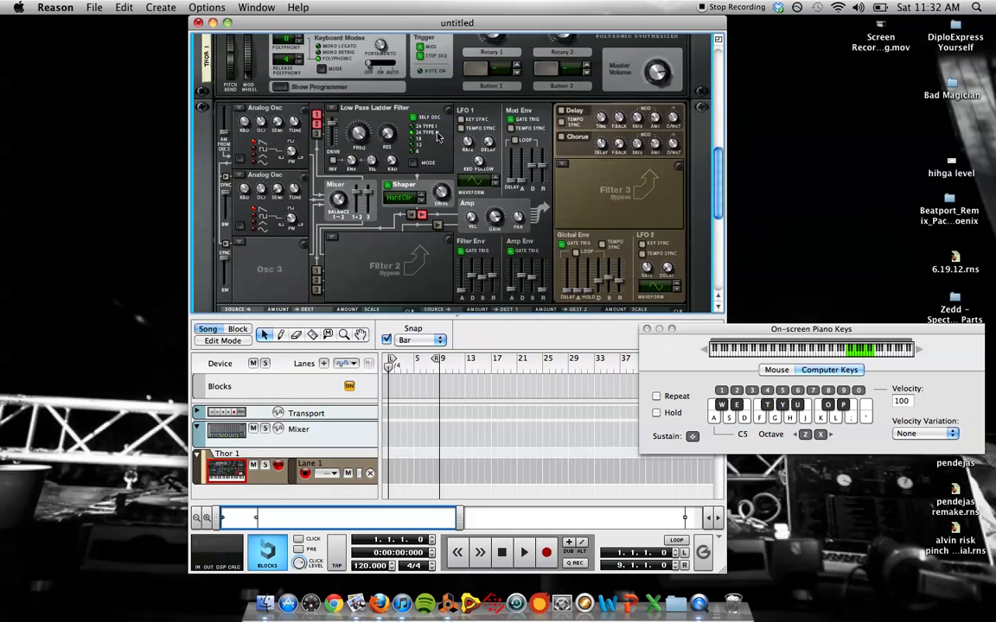
click(496, 180)
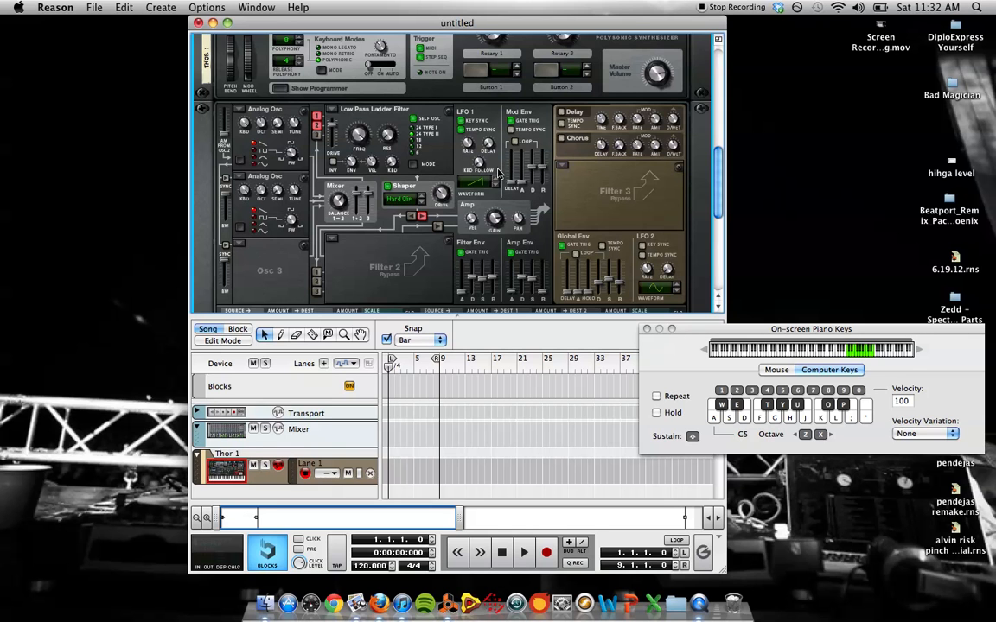
Maximize decay and sustain in the Filter Env and Amp Env, raise the filter release slightly, and lower the amp release to minimum
scroll(498, 174, down, 8)
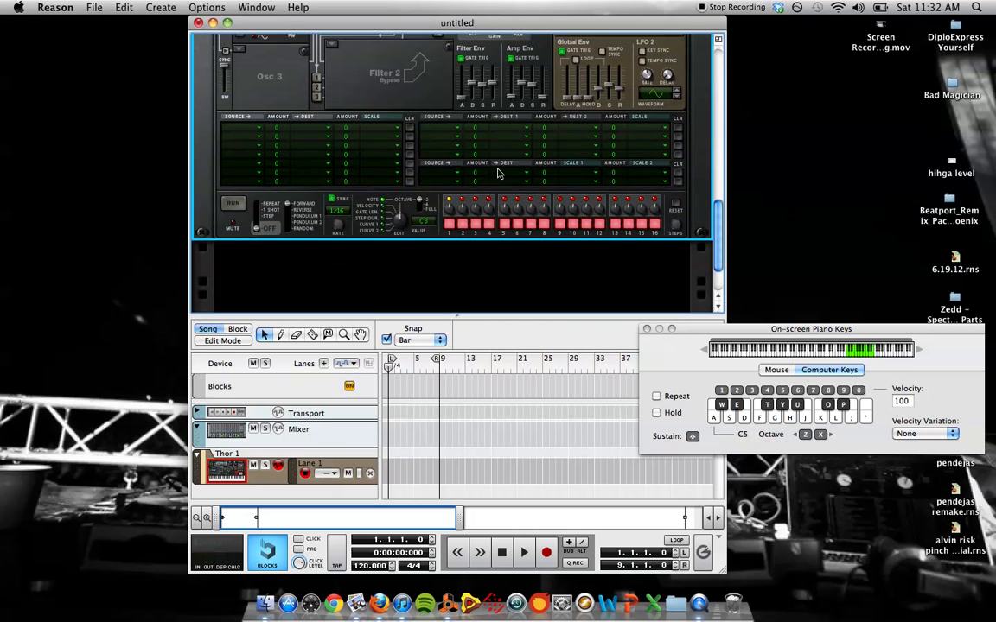
scroll(497, 174, up, 3)
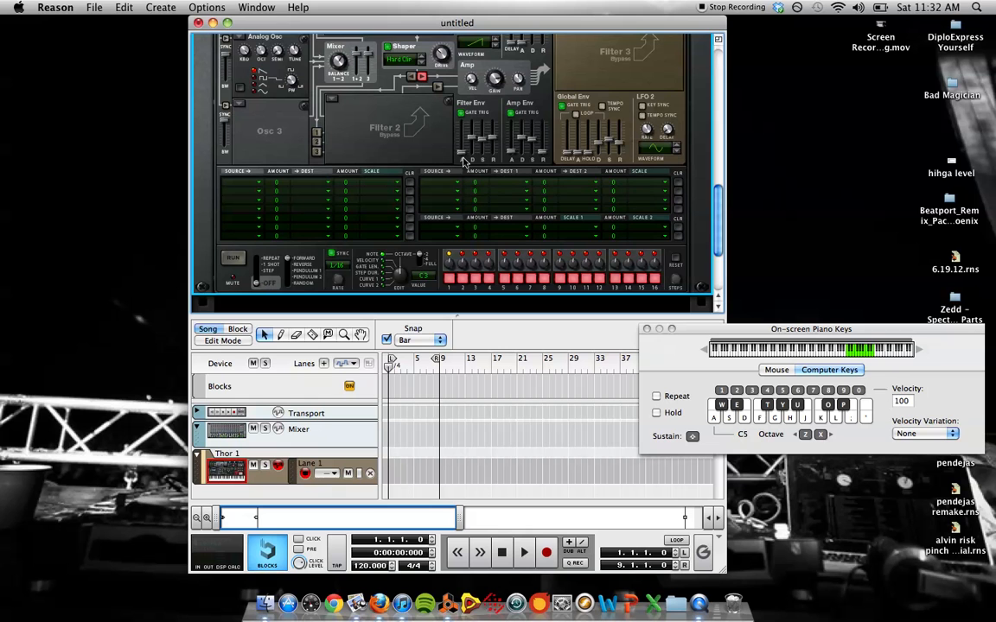
drag(471, 137, 478, 108)
drag(495, 139, 496, 139)
drag(512, 153, 521, 114)
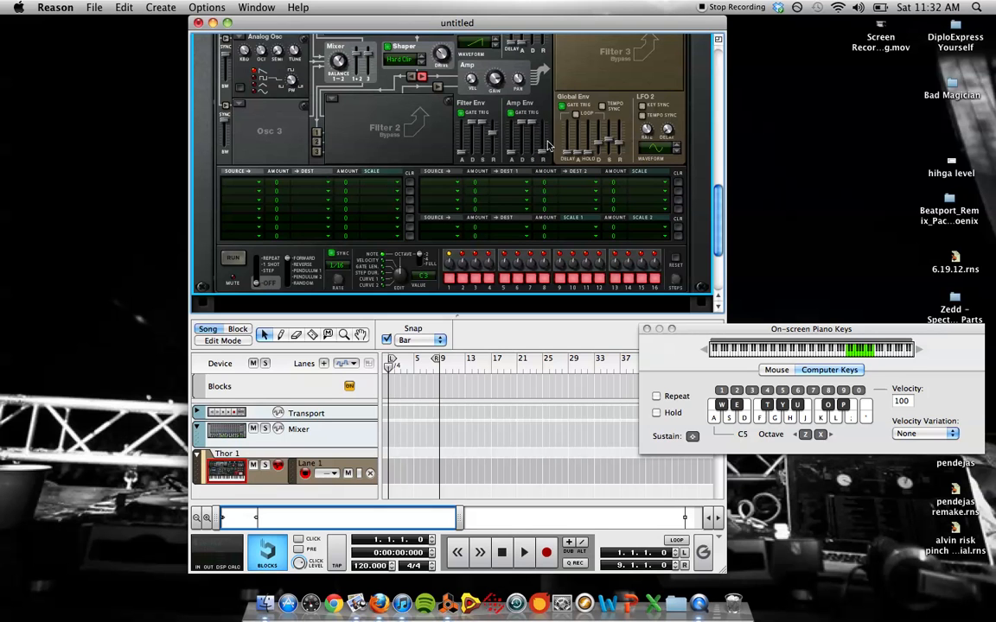
drag(542, 158, 544, 173)
Assign LFO 1 as the source in the first two rows of Thor's modulation matrix
scroll(543, 173, up, 2)
scroll(543, 173, down, 2)
scroll(543, 173, up, 2)
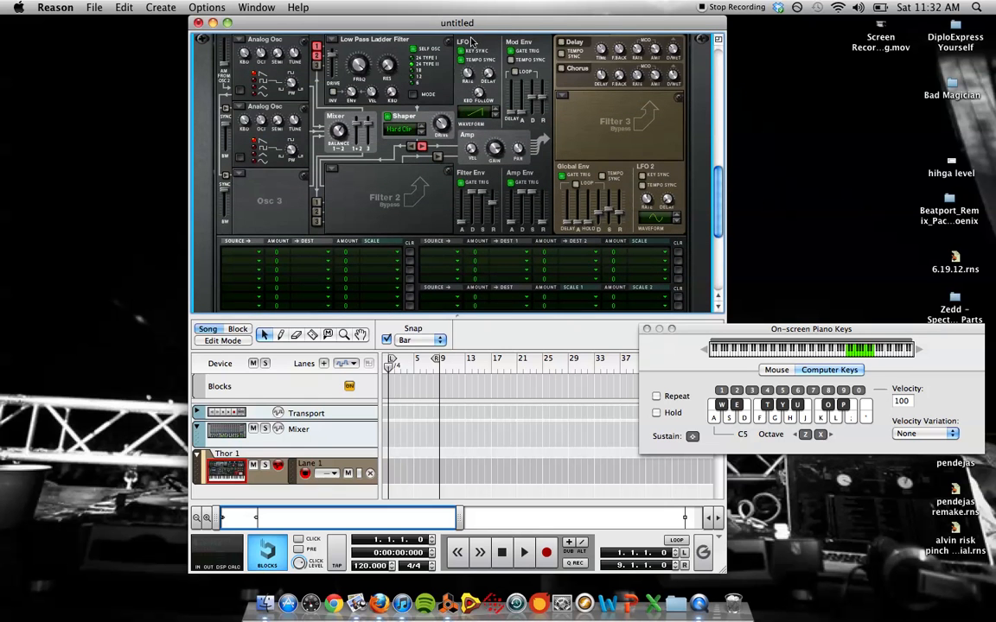
click(259, 253)
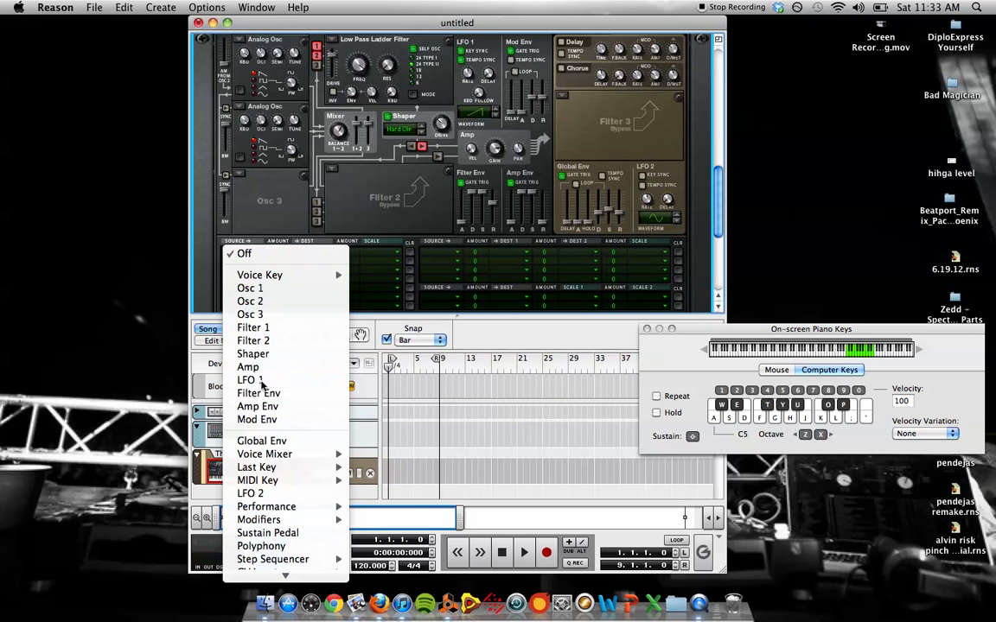
click(260, 381)
click(256, 262)
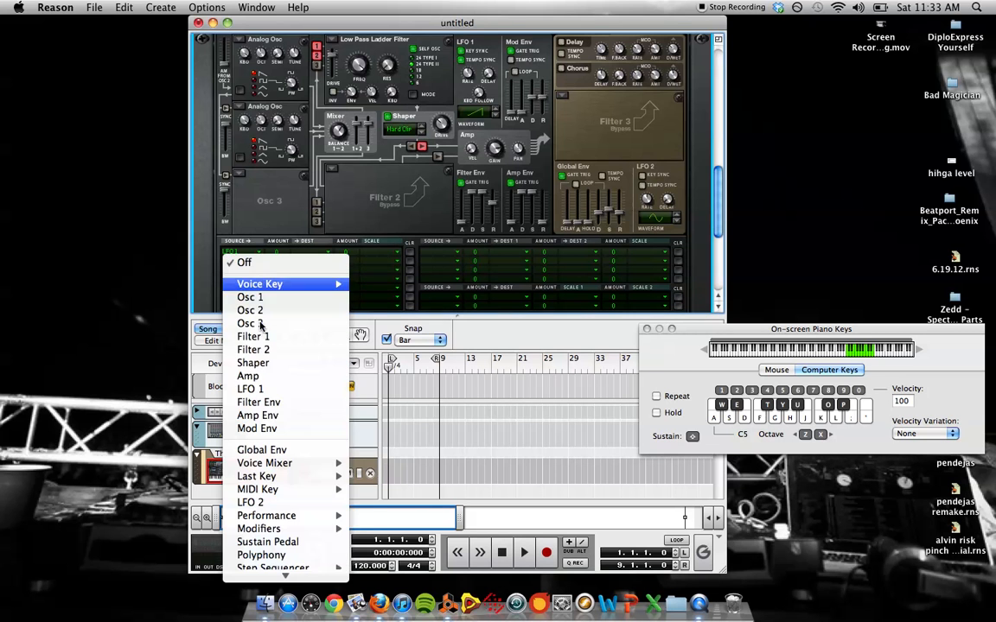
click(251, 389)
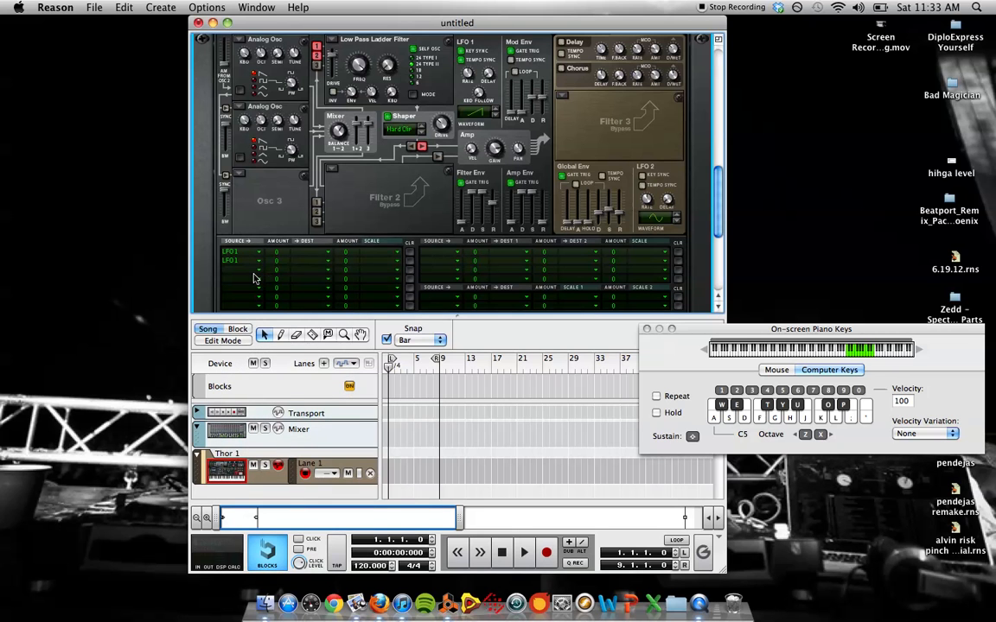
Set the destinations of the two LFO 1 modulation rows to Osc 1 Pitch and Osc 2 Pitch
click(298, 252)
mouse_move(333, 277)
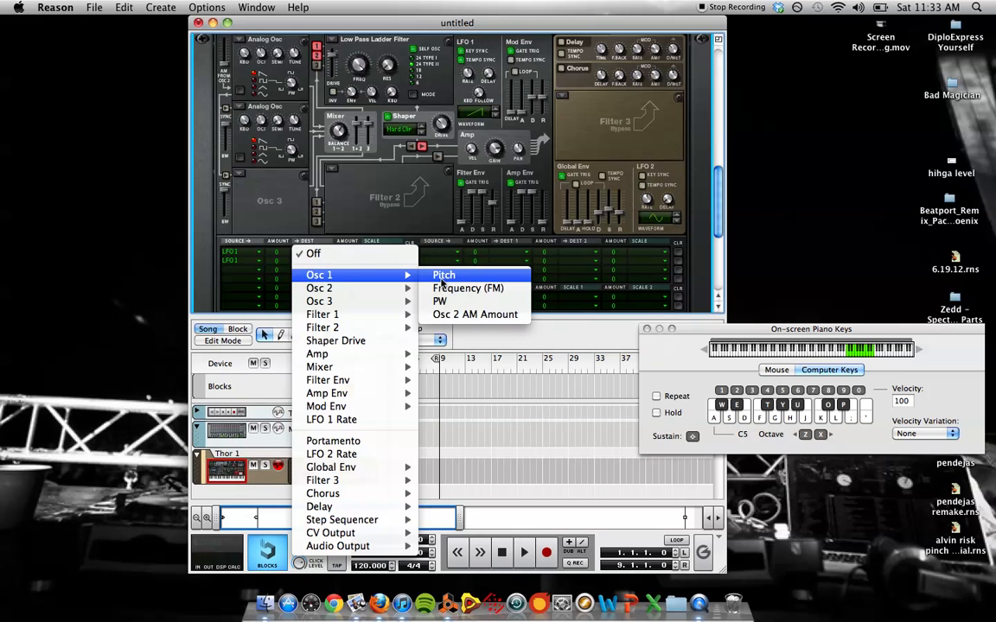
click(445, 276)
click(329, 262)
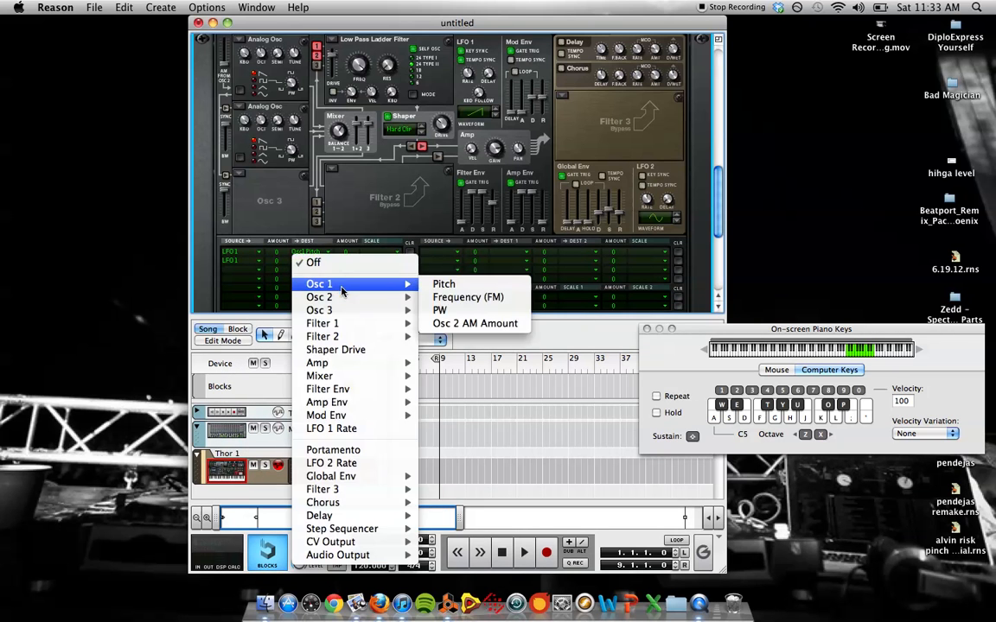
click(441, 284)
click(324, 270)
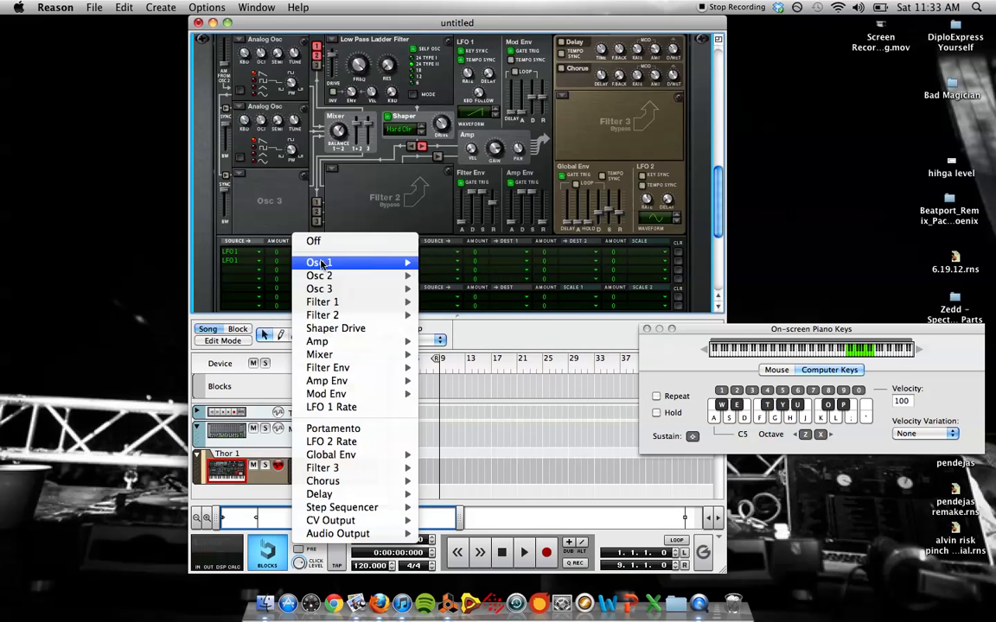
mouse_move(399, 275)
click(443, 276)
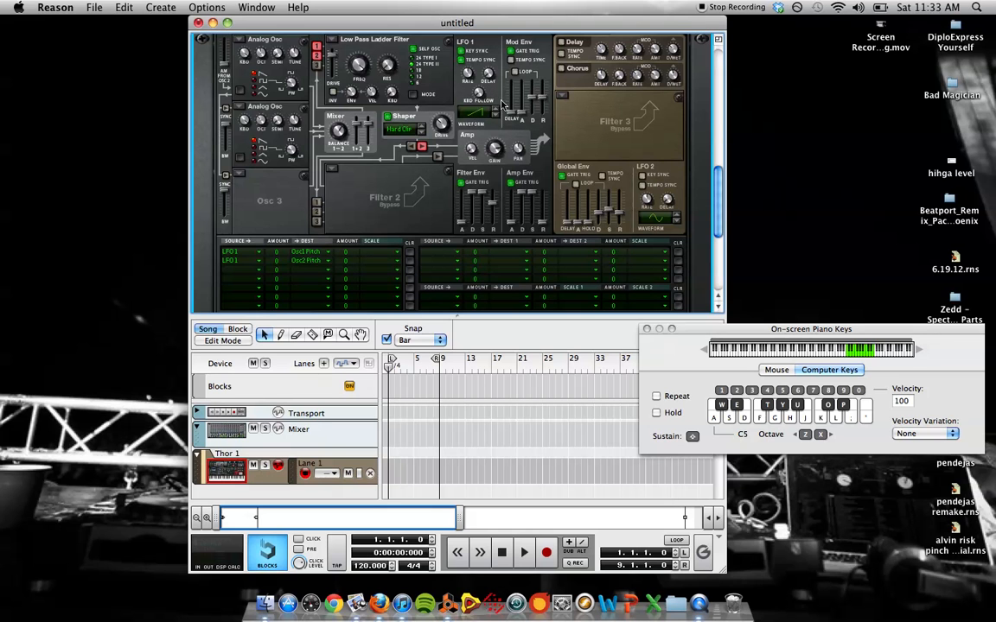
Set the amount of both LFO 1 pitch modulation rows to -56 and audition a note
mouse_move(278, 257)
mouse_down()
mouse_move(279, 277)
mouse_move(278, 260)
mouse_up()
mouse_move(441, 126)
key(h)
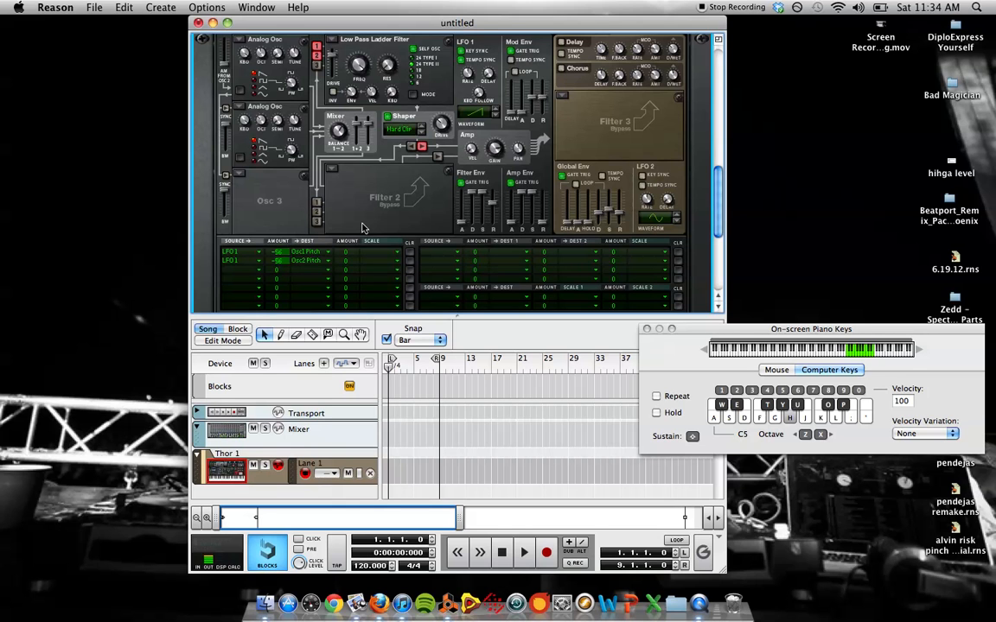
Check LFO 1's rate and delay settings while auditioning the modulated sound
mouse_move(462, 73)
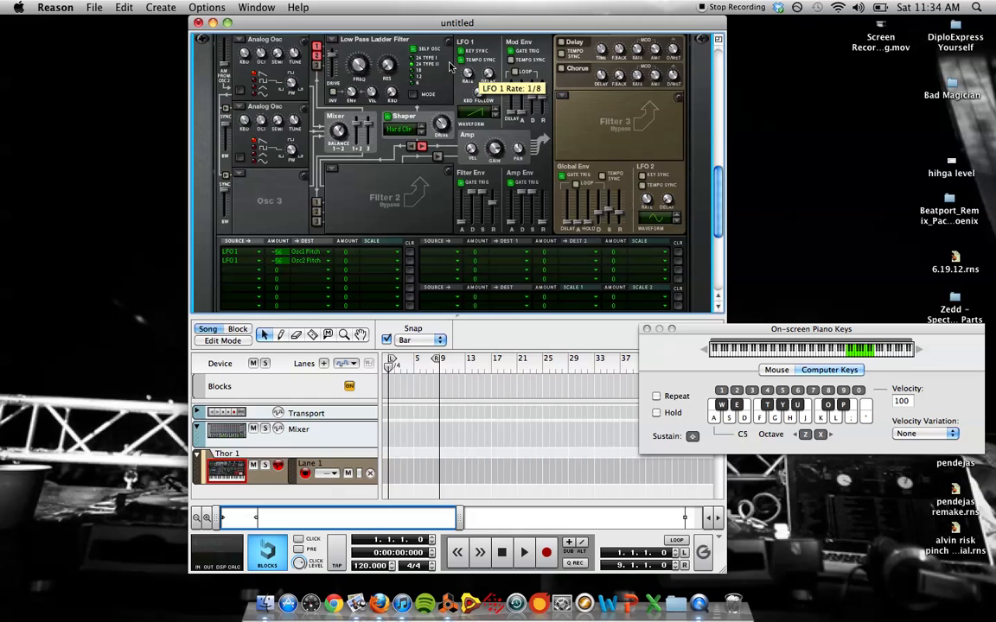
key(h)
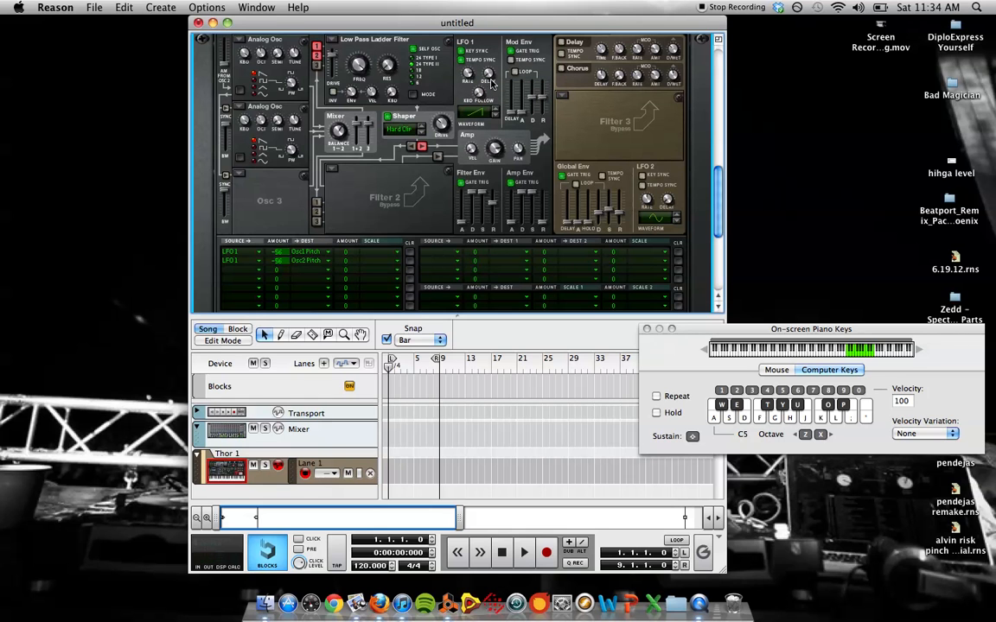
mouse_move(493, 82)
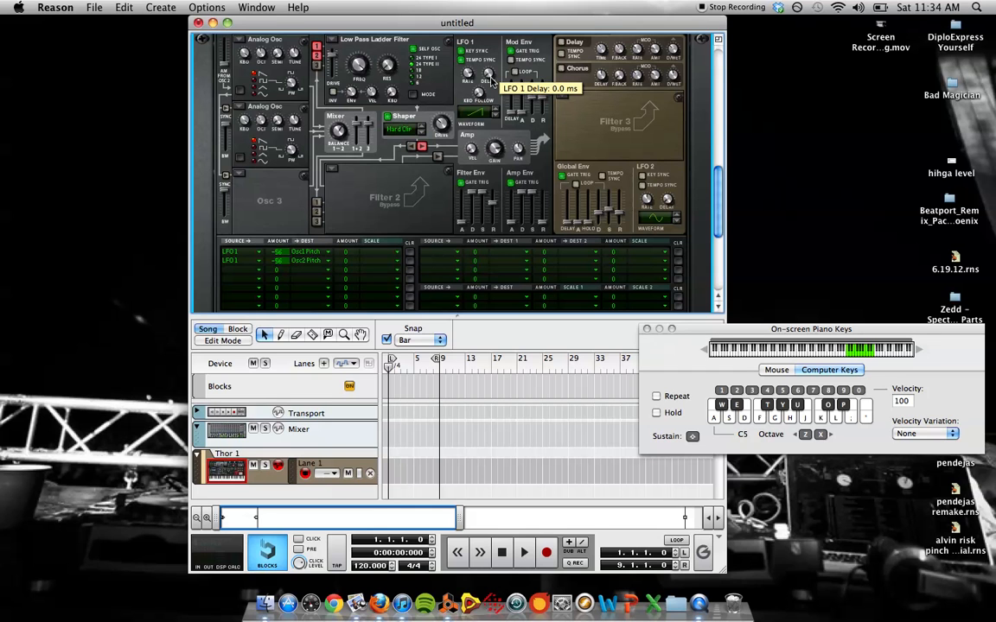
scroll(491, 81, up, 5)
scroll(491, 80, down, 2)
key(h)
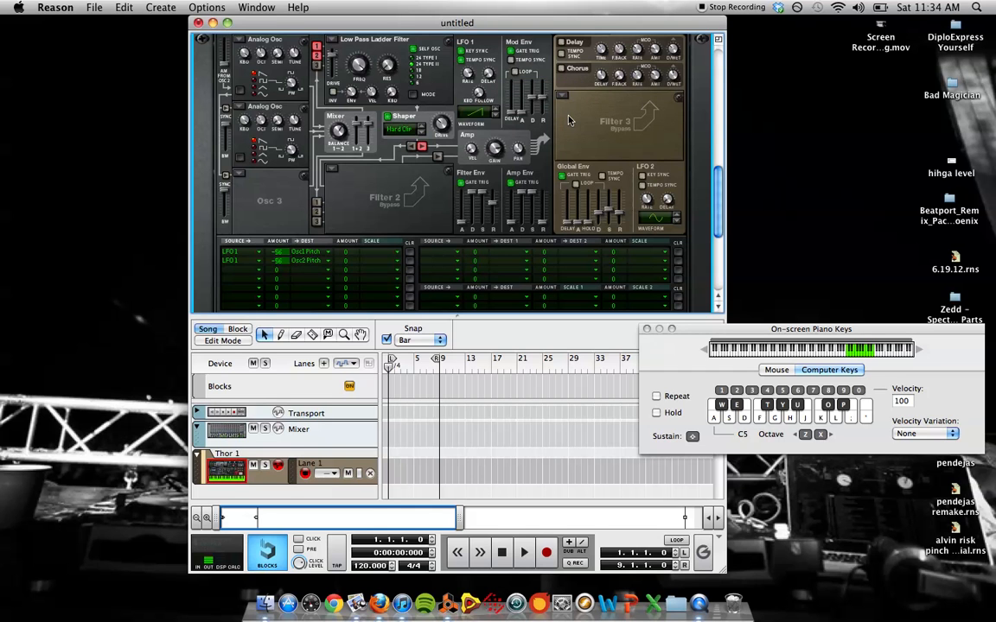
key(h)
Combine the Thor synthesizer into a new Combinator
scroll(410, 219, down, 5)
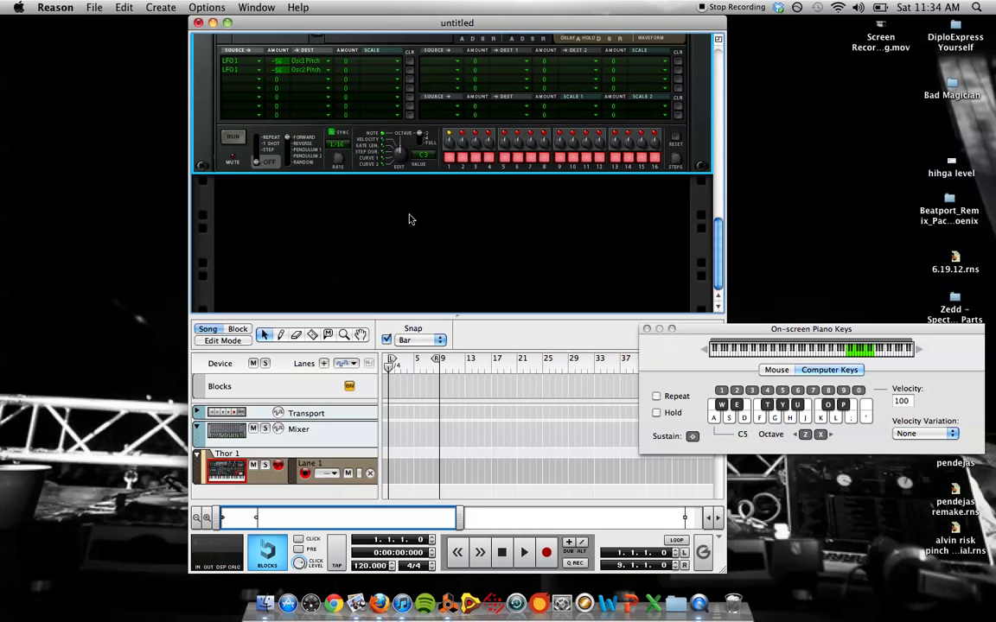
right_click(220, 162)
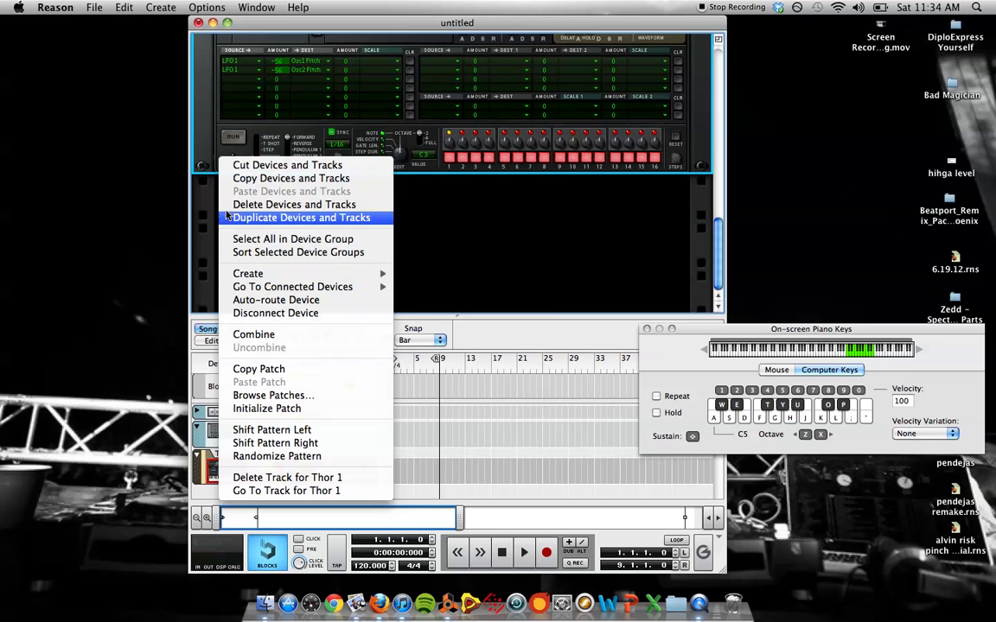
click(262, 334)
scroll(262, 260, down, 5)
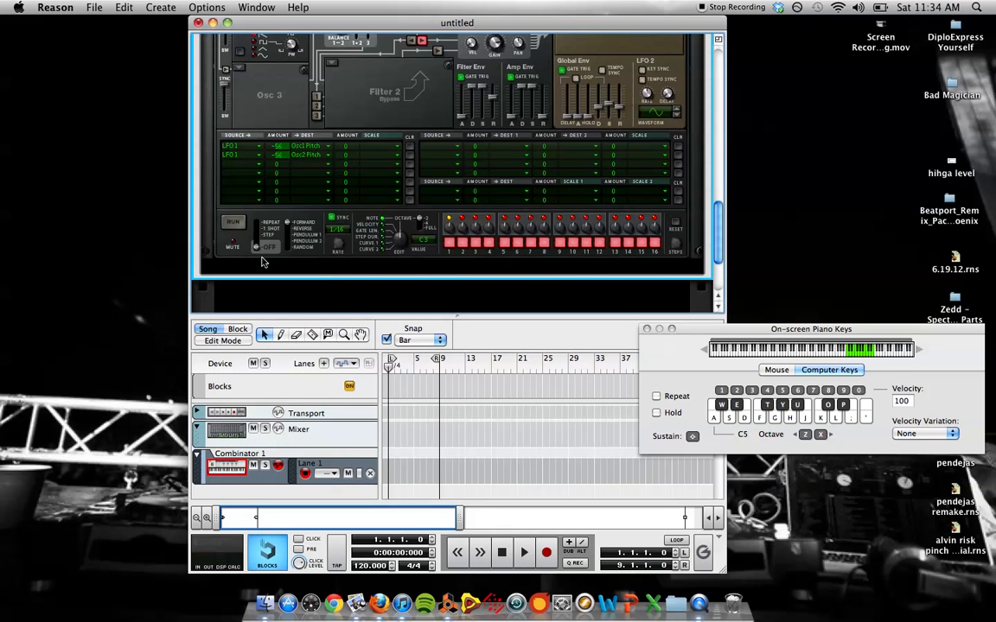
Add an MClass Equalizer after the Thor synthesizer inside the Combinator
right_click(232, 251)
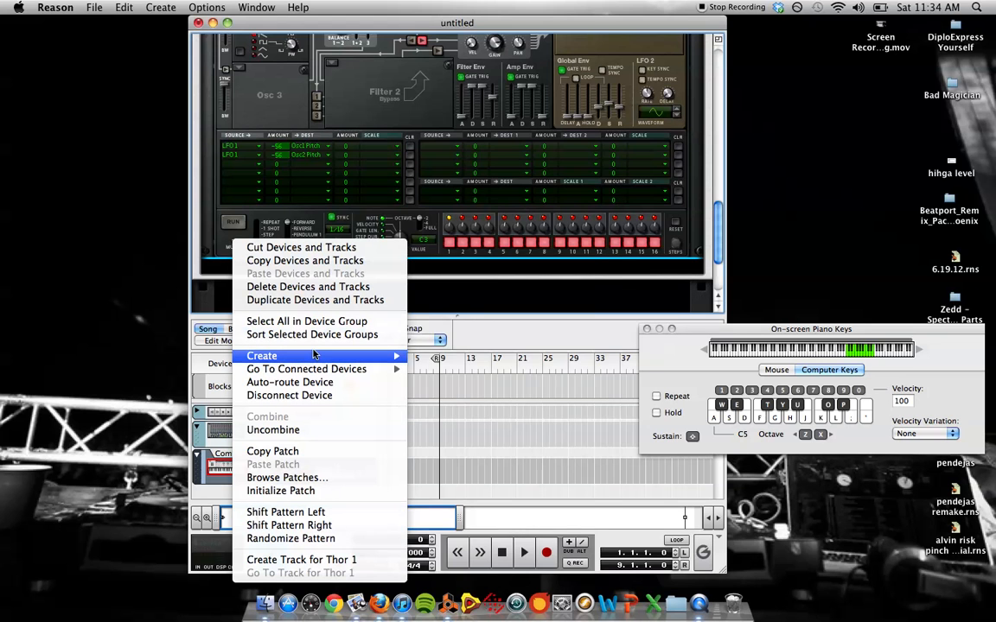
mouse_move(314, 355)
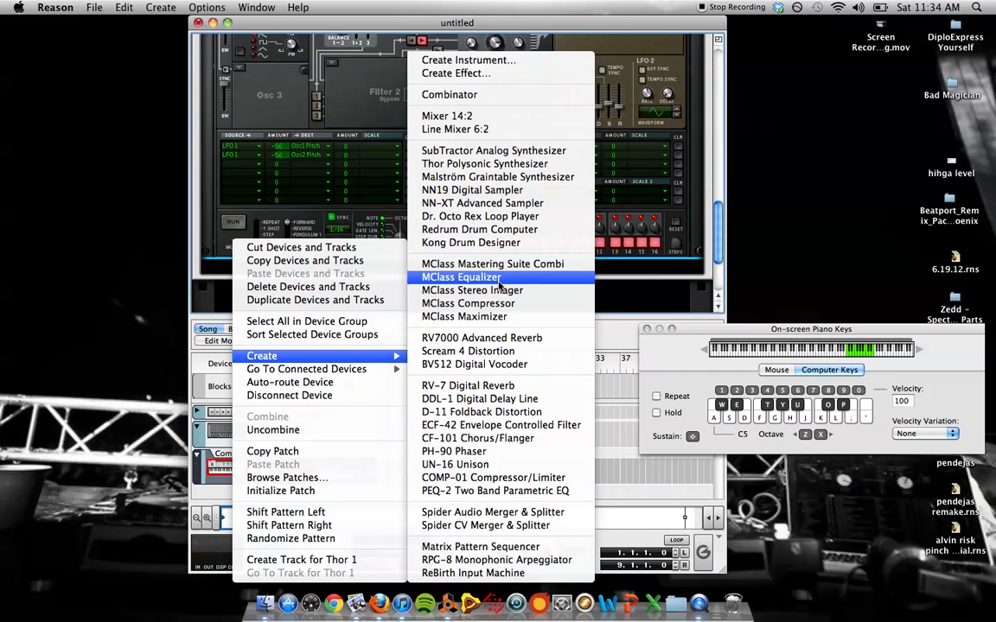
click(461, 277)
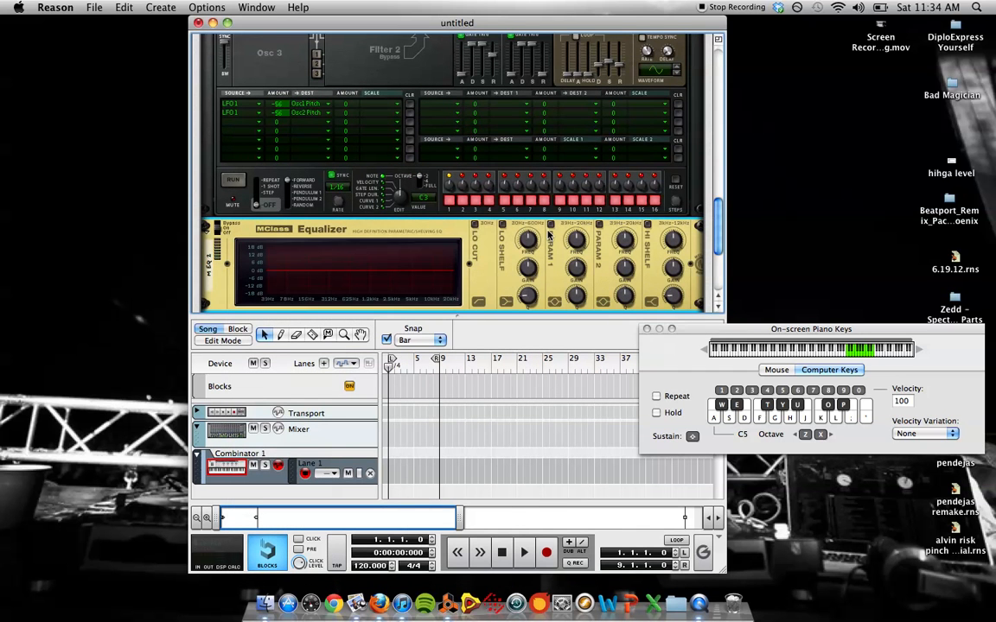
Enable the equalizer's parametric band 1, lower its frequency, boost its gain and widen the peak with a lower Q
click(551, 224)
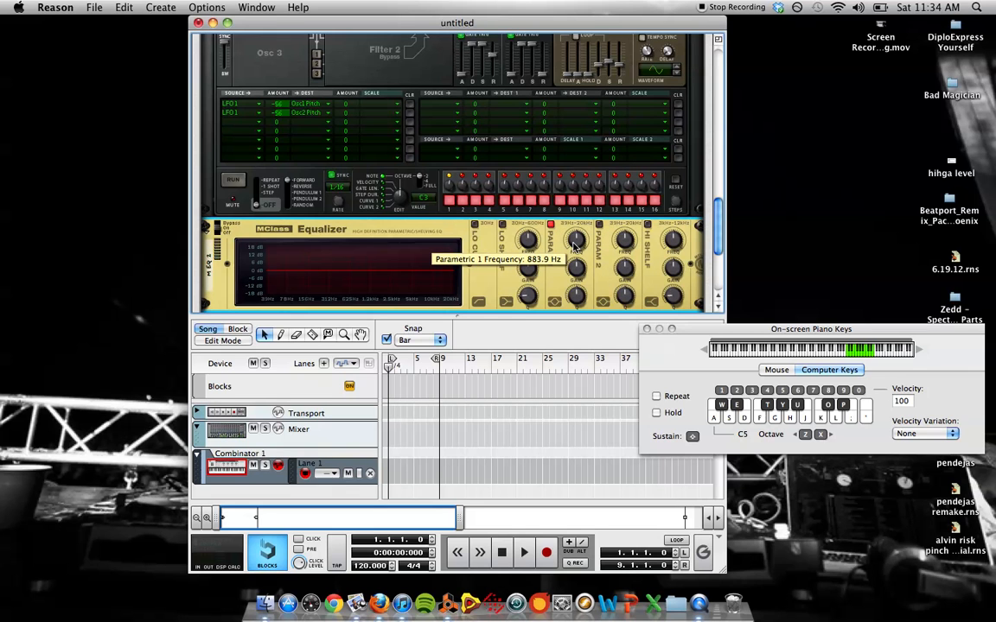
drag(574, 247, 575, 254)
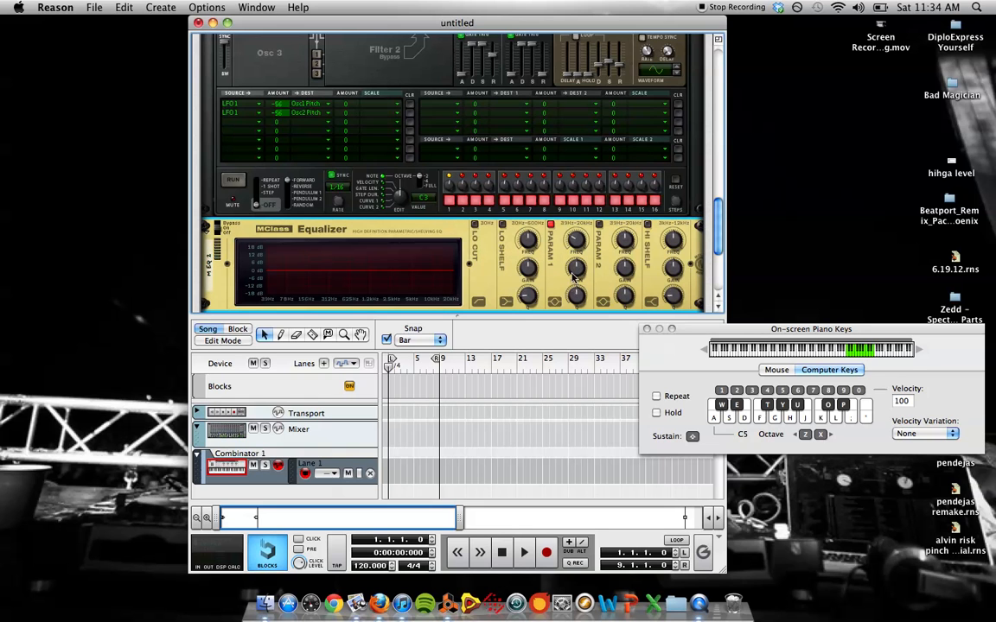
drag(572, 276, 569, 272)
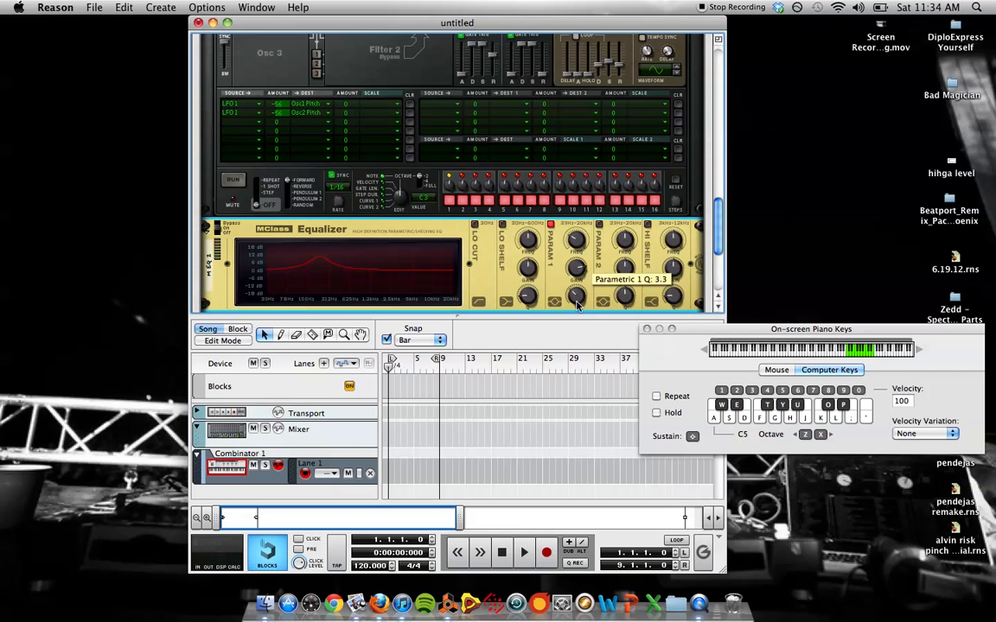
drag(578, 312, 577, 311)
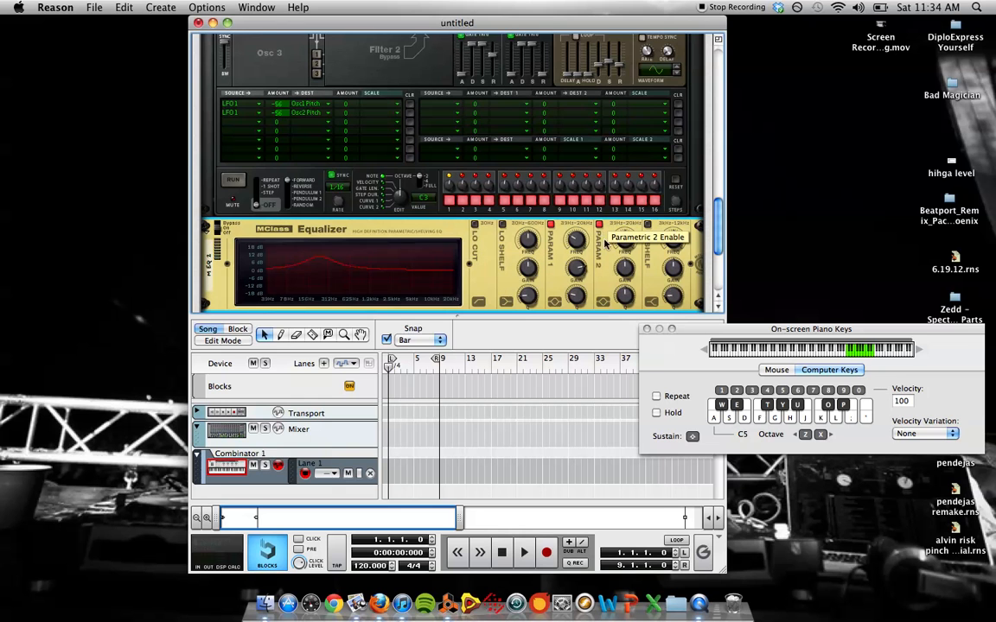
Shape the equalizer's parametric band 2 into a narrow boost just below 5 kHz with a Q of 12.3
scroll(622, 238, down, 1)
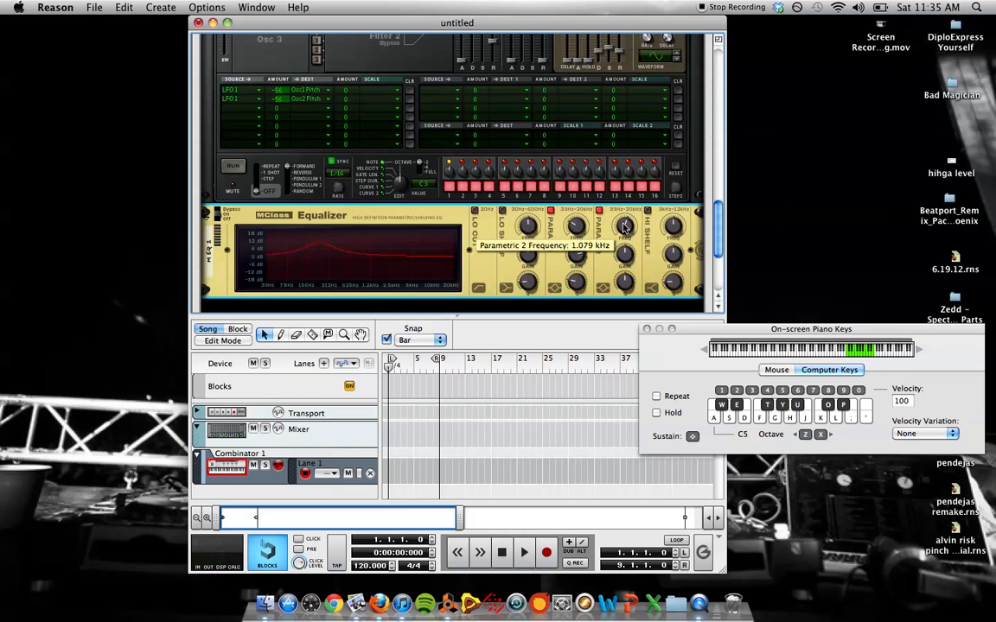
drag(623, 218, 623, 217)
drag(624, 251, 623, 241)
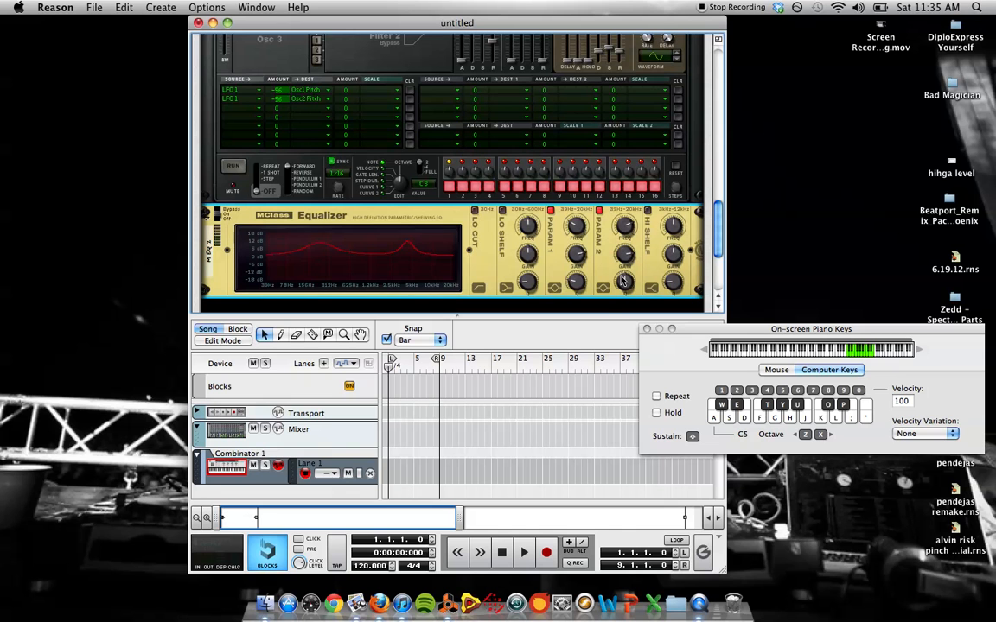
drag(625, 288, 619, 280)
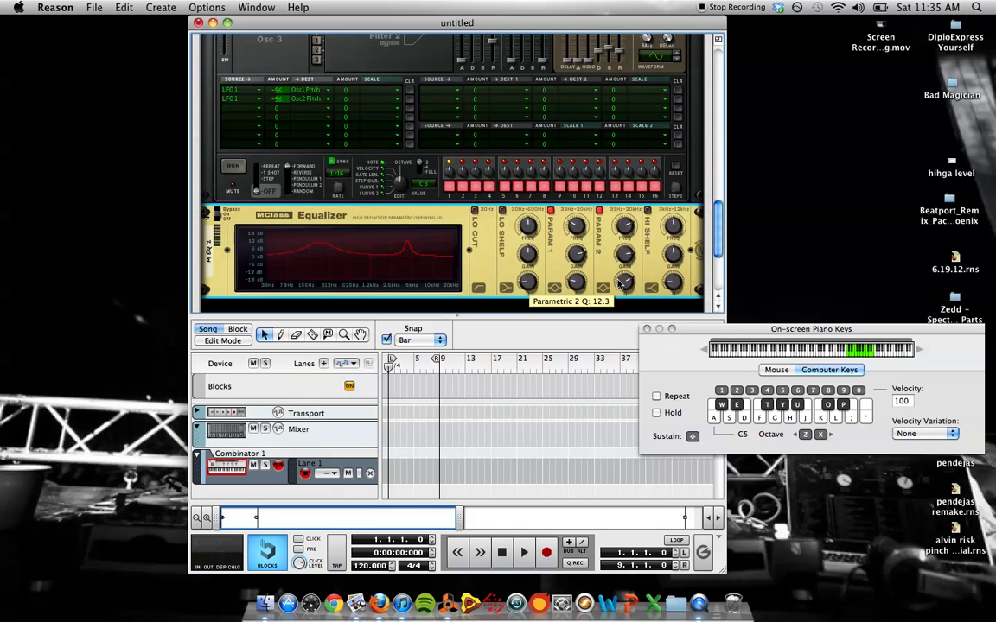
Add a COMP-01 Compressor/Limiter after the MClass Equalizer
scroll(449, 259, down, 3)
right_click(478, 184)
mouse_move(634, 296)
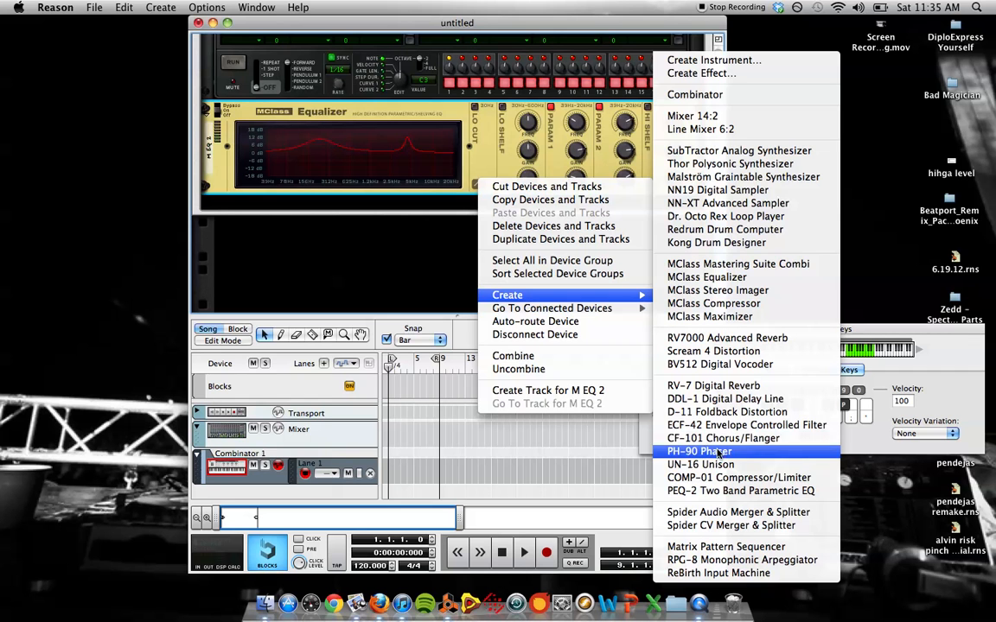
click(718, 477)
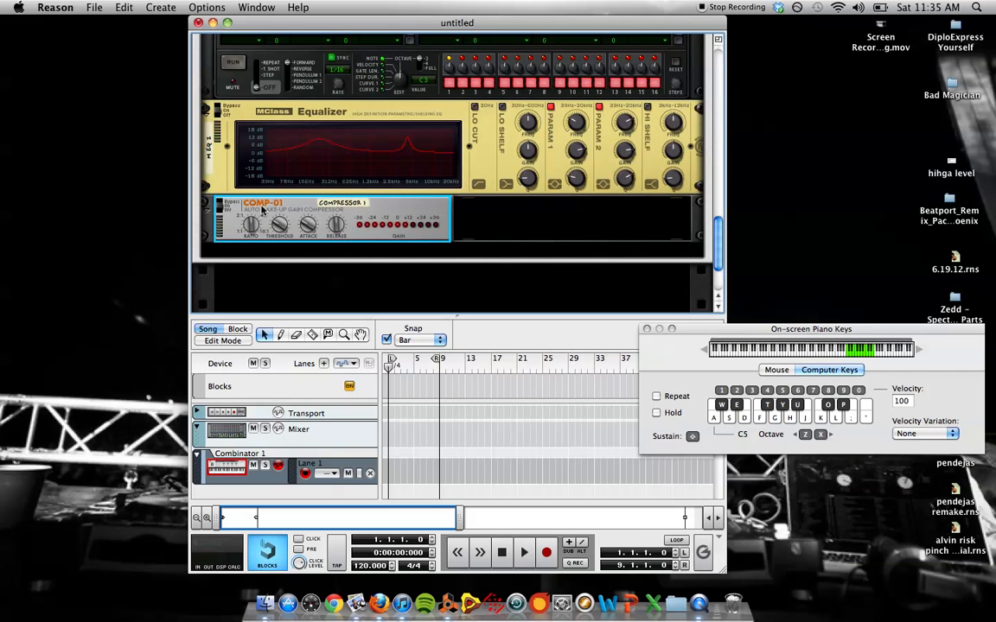
Set the COMP-01 ratio to 94 and attack to 20, adjust its threshold and release, and audition a note
mouse_move(250, 226)
drag(250, 226, 246, 220)
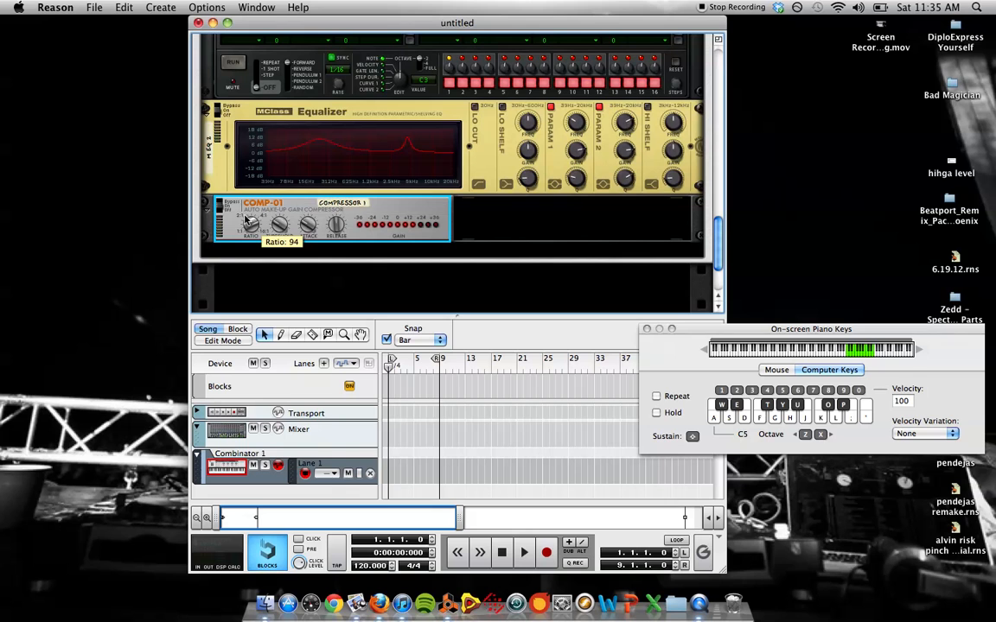
mouse_move(279, 227)
drag(279, 227, 277, 203)
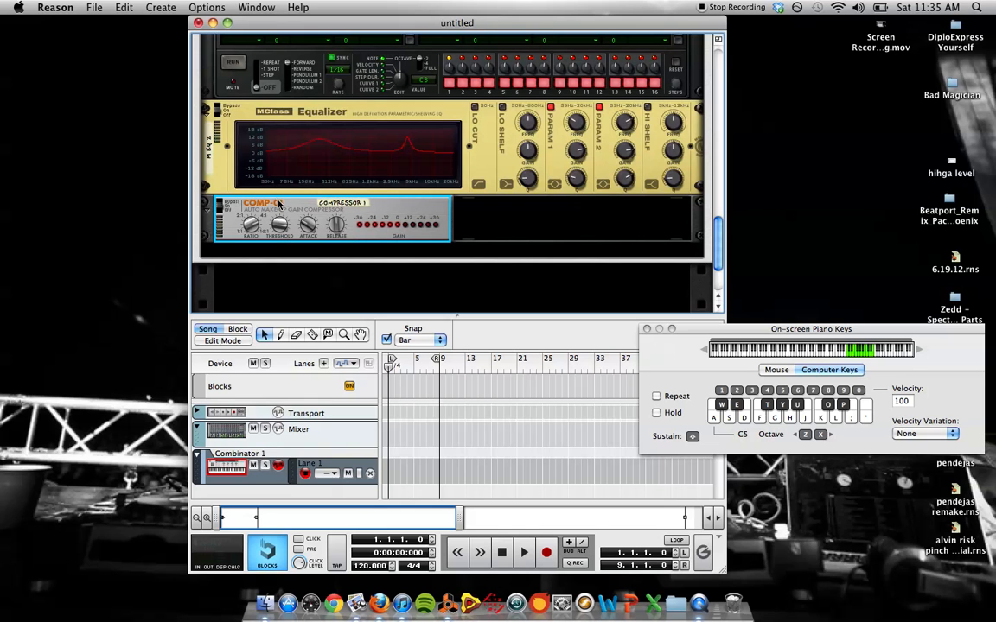
mouse_move(312, 239)
drag(313, 238, 313, 239)
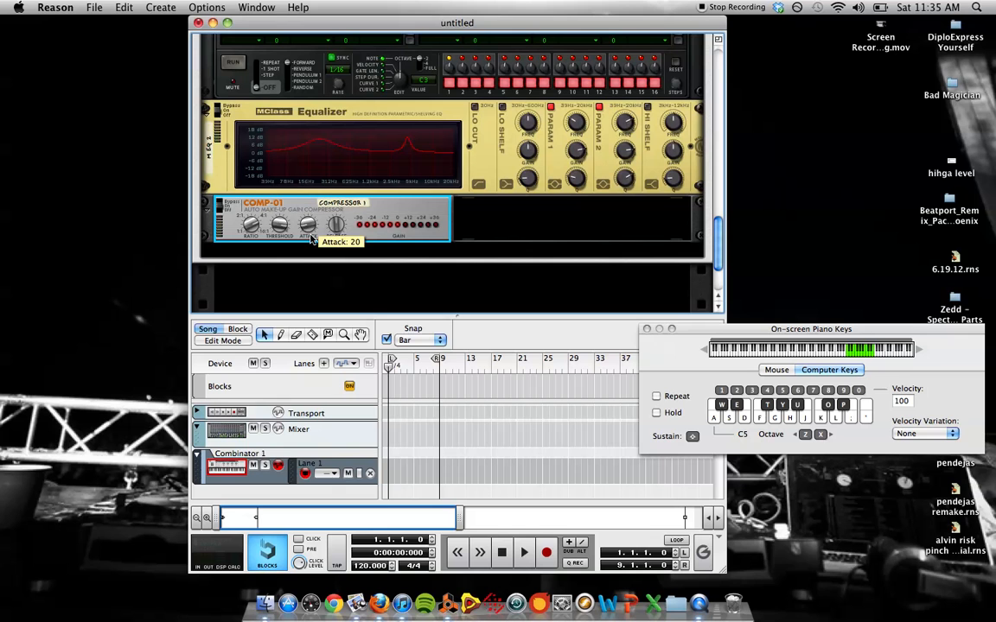
mouse_move(340, 236)
key(f)
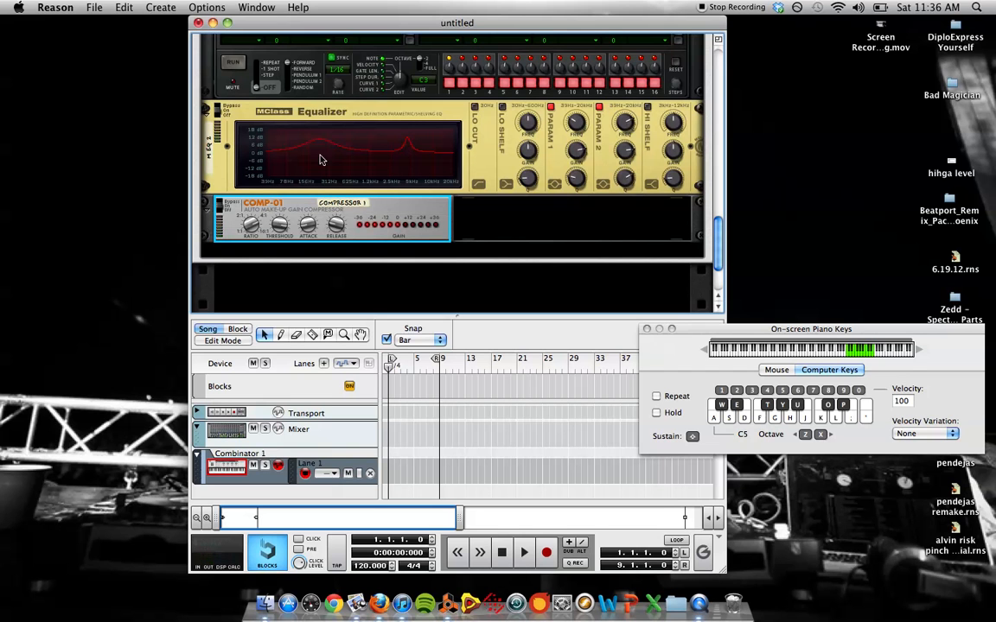
Add a UN-16 Unison after the COMP-01 compressor and raise its detune amount
click(380, 136)
click(380, 222)
right_click(381, 213)
mouse_move(415, 325)
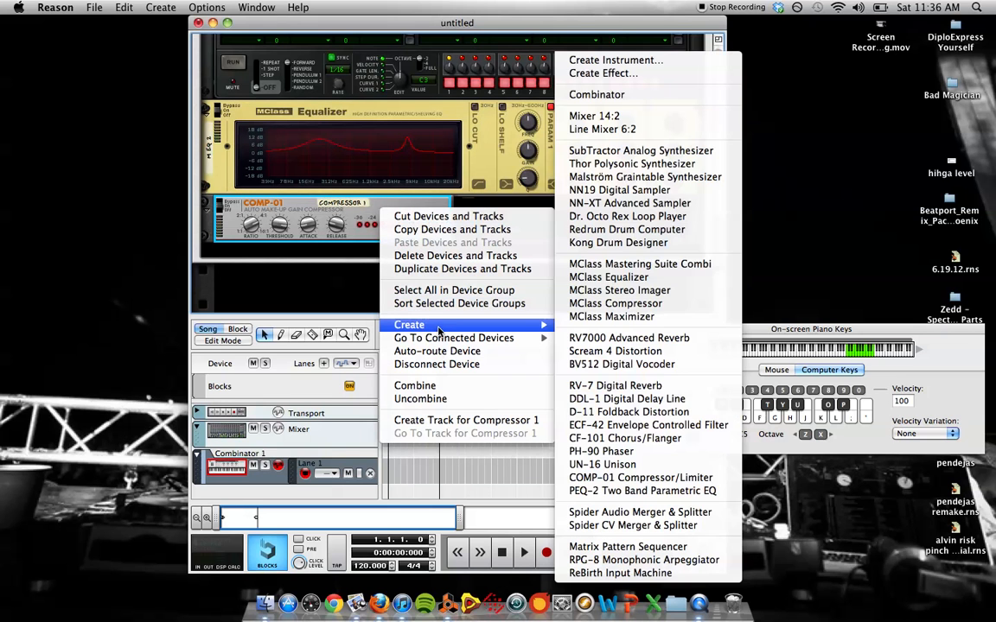
click(629, 464)
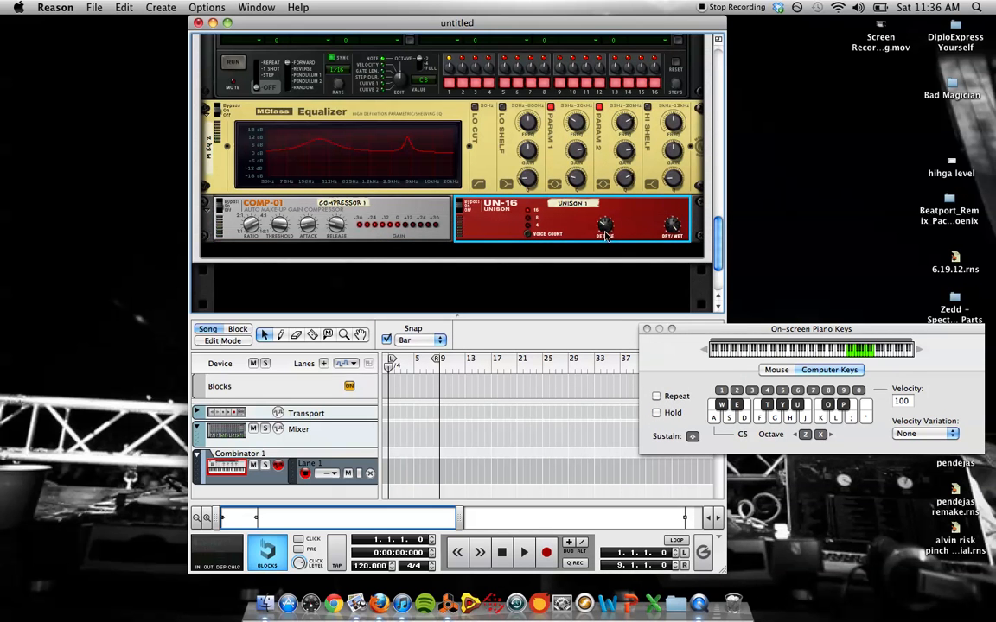
mouse_move(603, 230)
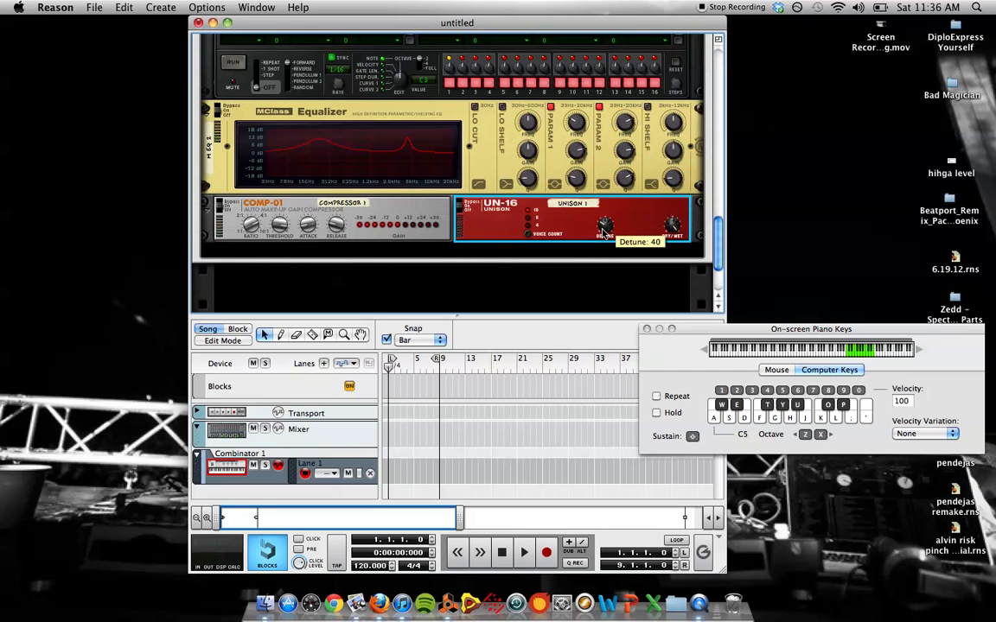
drag(604, 232, 604, 225)
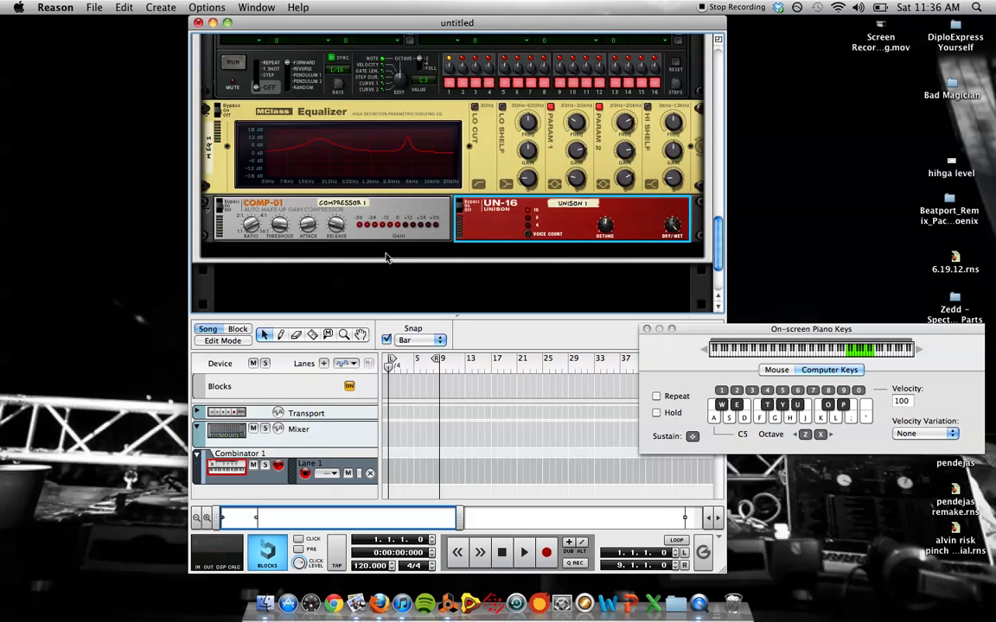
Add an RV-7 Digital Reverb after the UN-16 Unison
right_click(469, 231)
click(469, 231)
right_click(474, 240)
mouse_move(523, 351)
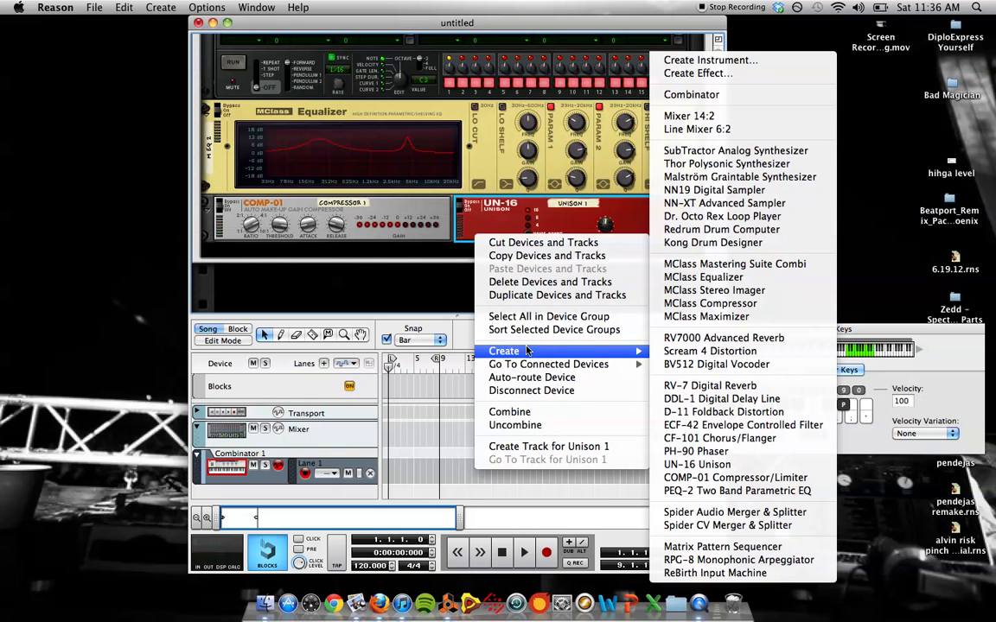
click(690, 387)
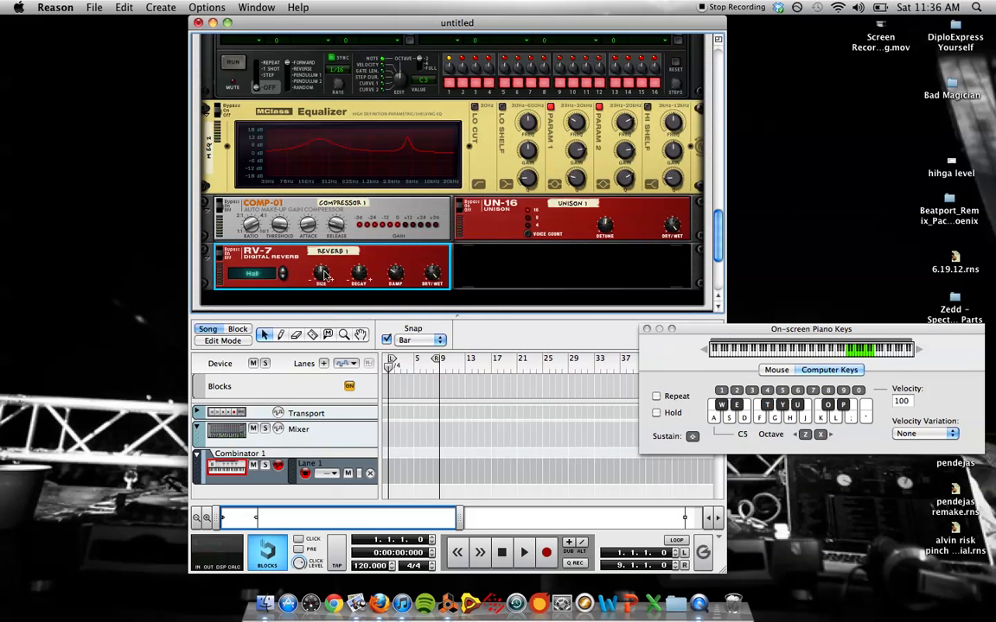
Set the RV-7 reverb's size to -34, raise its decay, and lower its damping and dry/wet mix
mouse_move(326, 287)
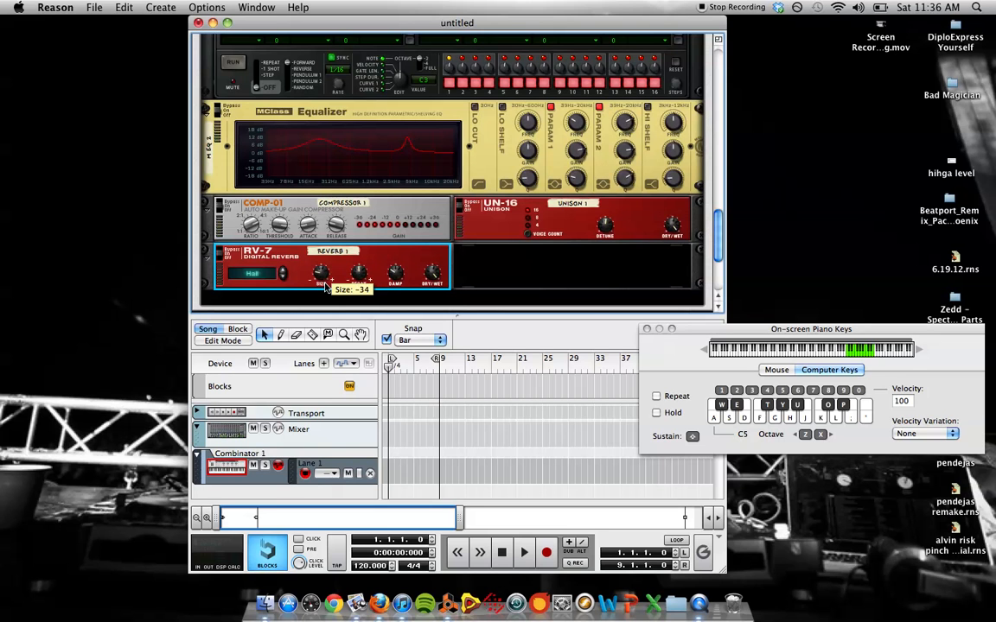
mouse_move(360, 278)
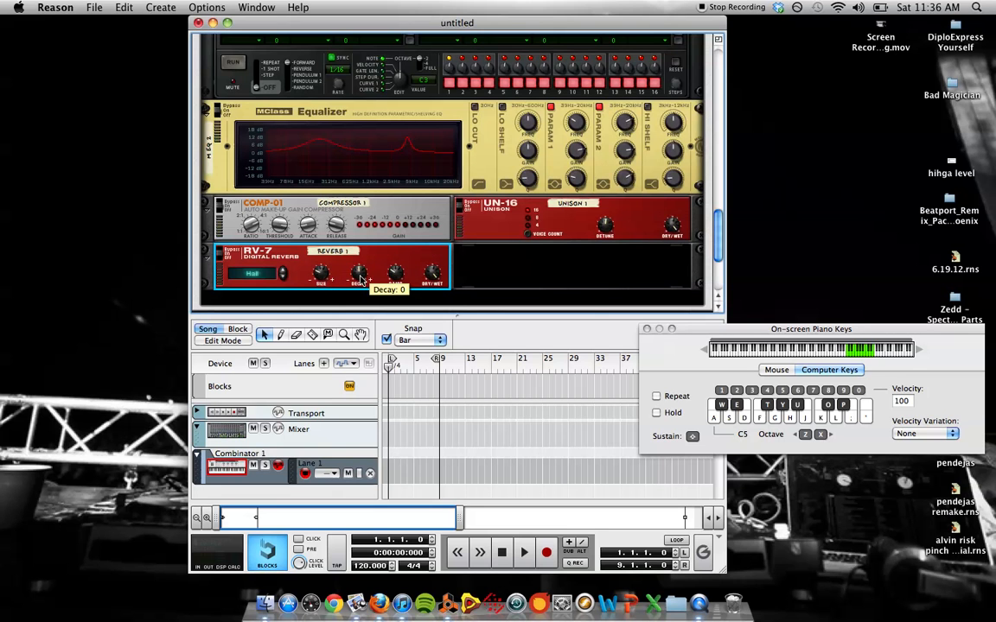
drag(358, 274, 356, 270)
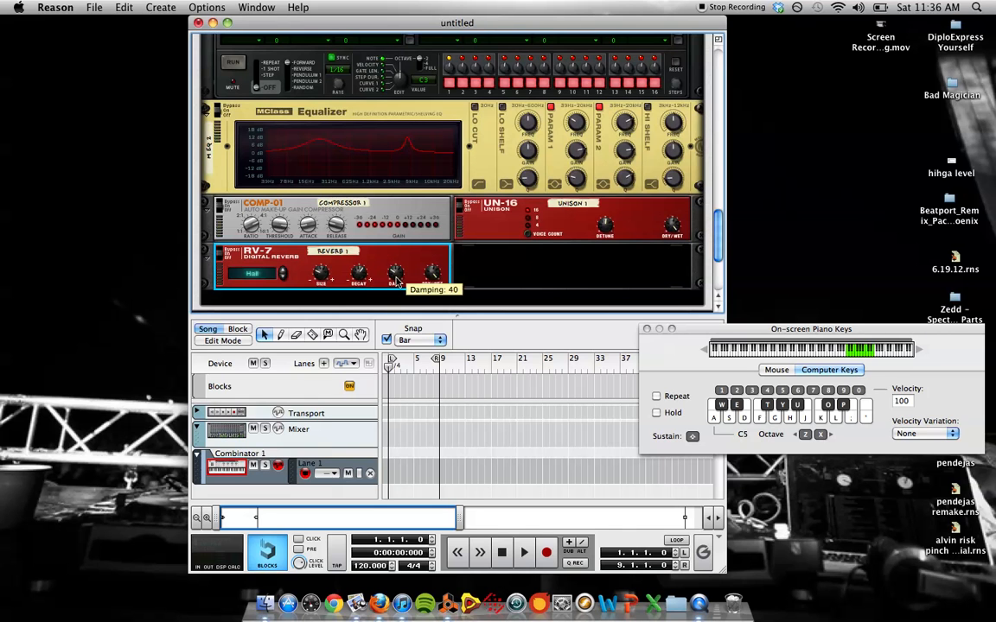
mouse_move(396, 286)
drag(396, 287, 396, 289)
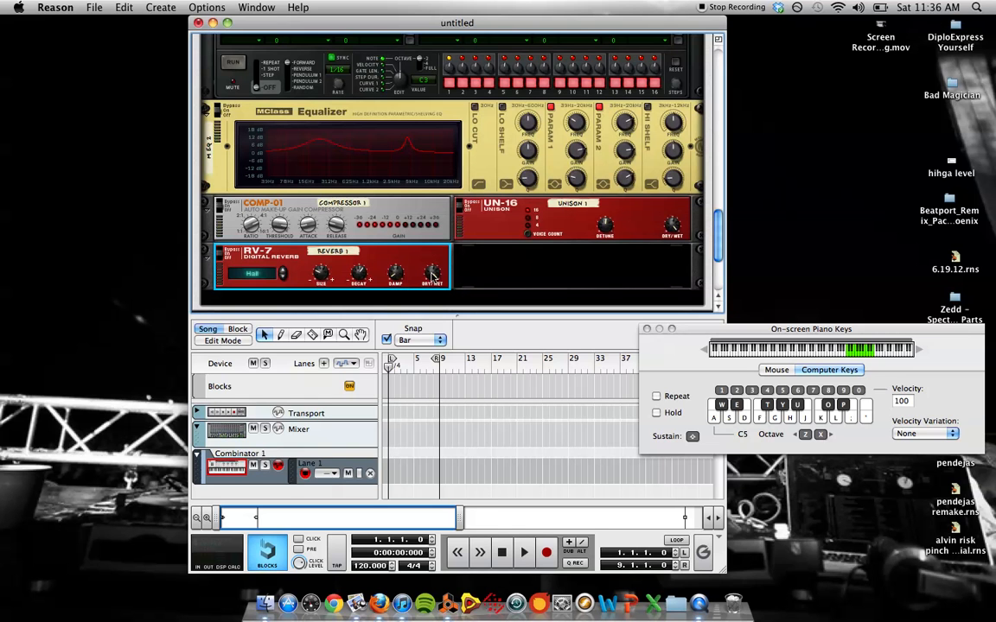
drag(432, 276, 430, 312)
mouse_move(396, 273)
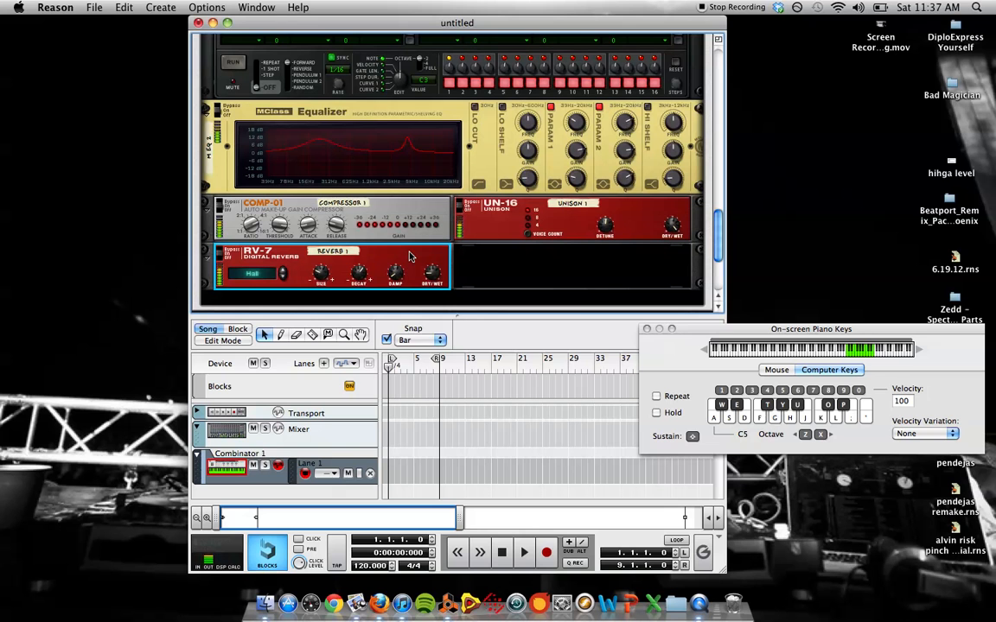
Add an MClass Compressor after the RV-7 reverb in the Combinator
right_click(410, 256)
mouse_move(562, 369)
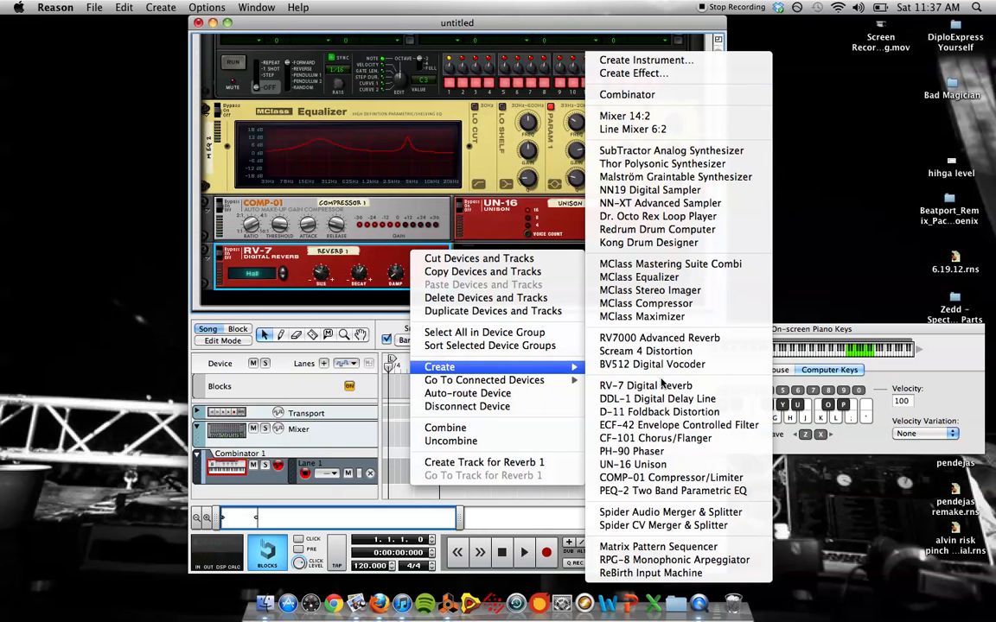
click(657, 303)
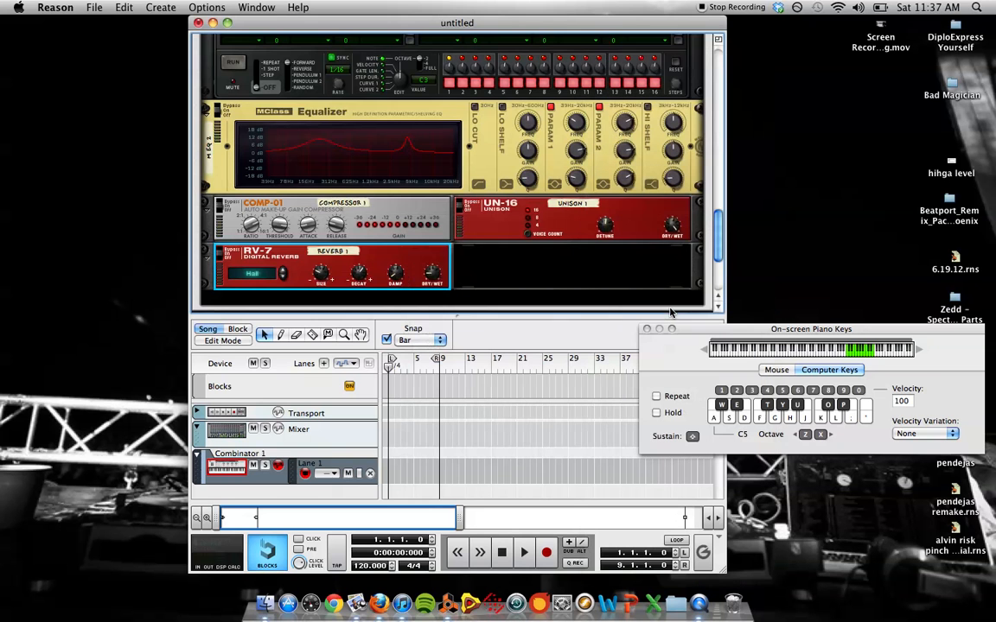
scroll(384, 256, down, 3)
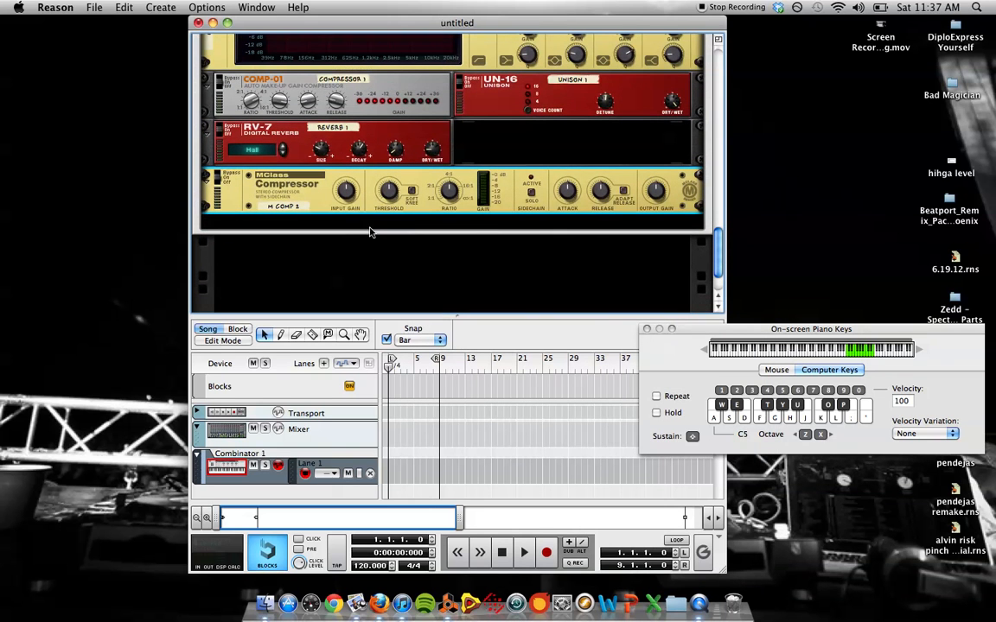
Raise the threshold and ratio of the MClass Compressor
drag(387, 199, 387, 193)
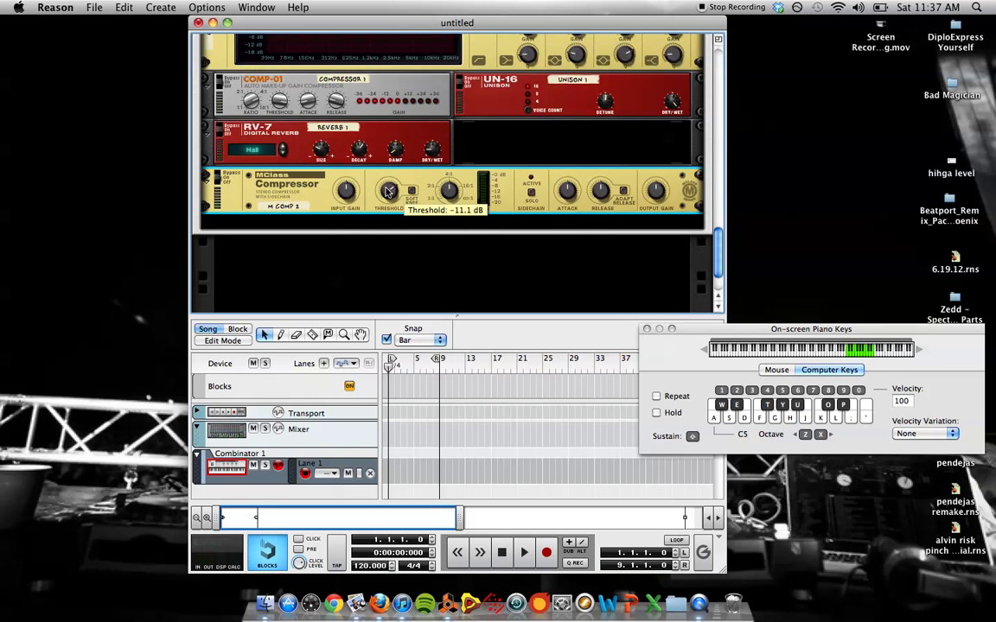
drag(389, 191, 389, 190)
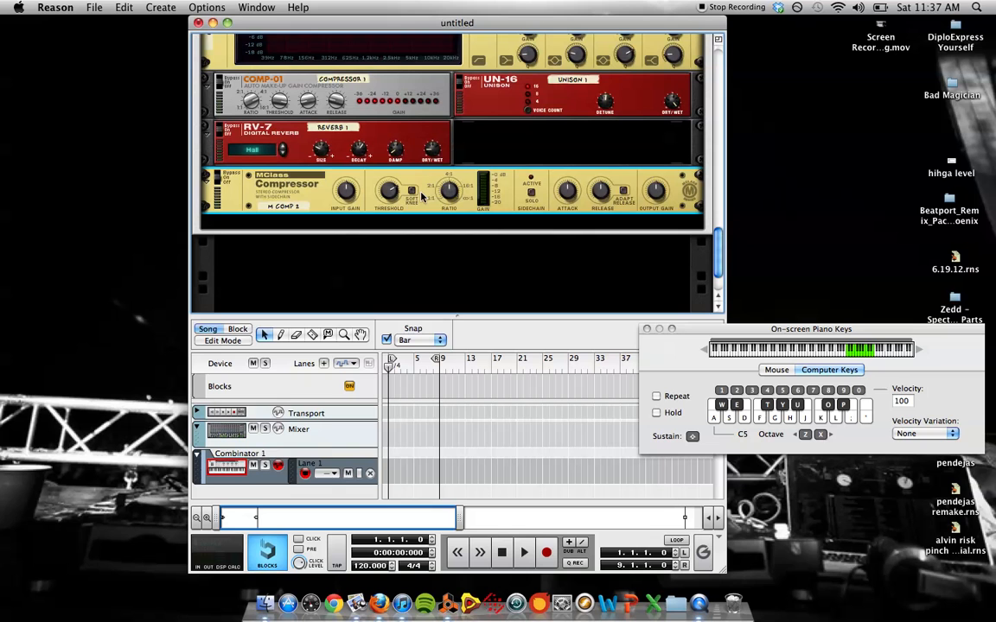
drag(443, 193, 435, 184)
Adjust the MClass Compressor's attack and release and raise its output gain
mouse_move(564, 194)
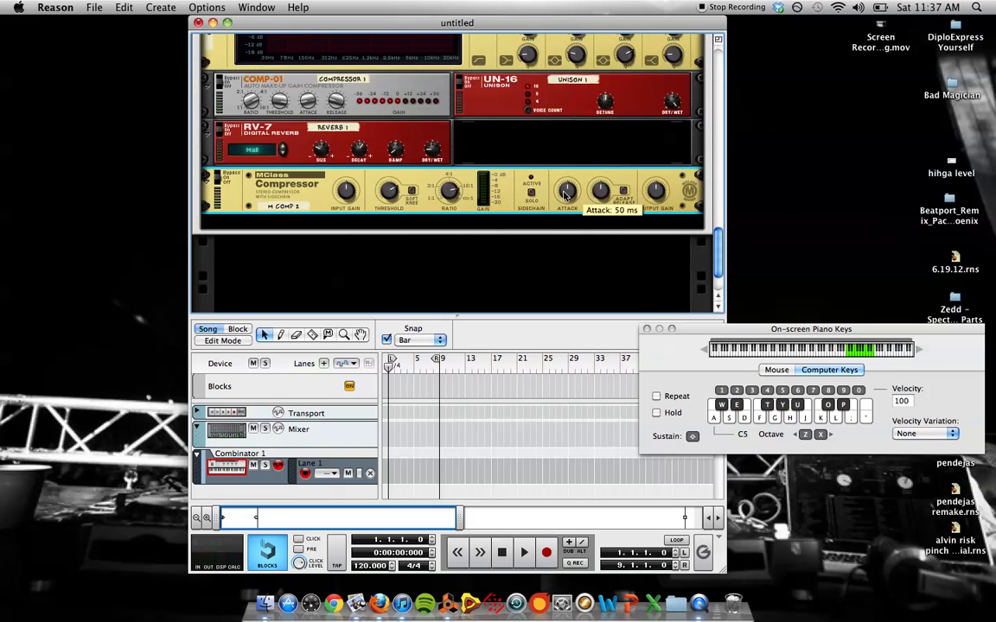
drag(564, 195, 566, 185)
drag(593, 197, 603, 218)
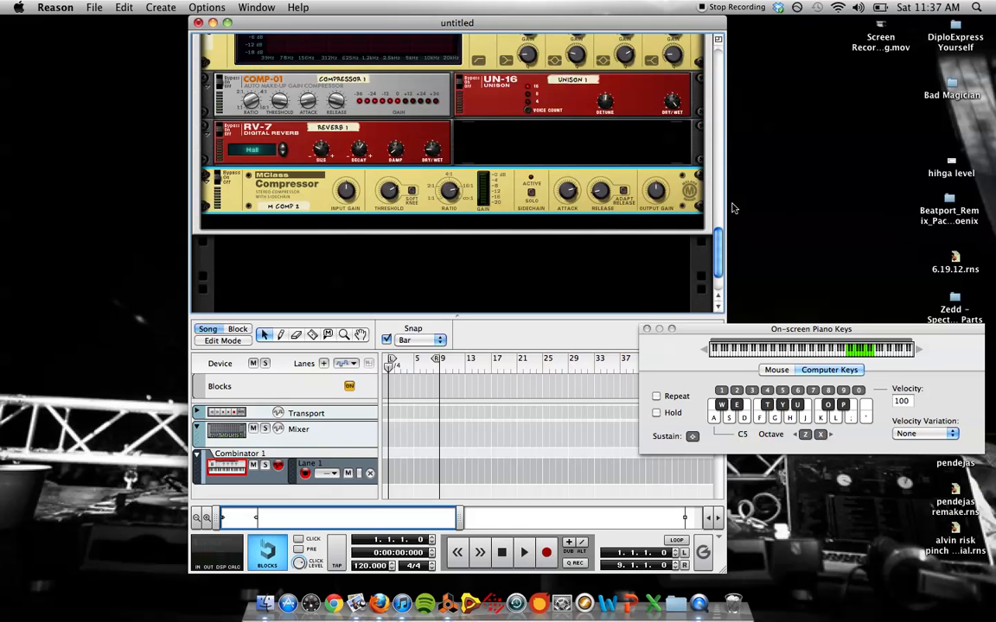
mouse_move(656, 194)
drag(656, 194, 650, 186)
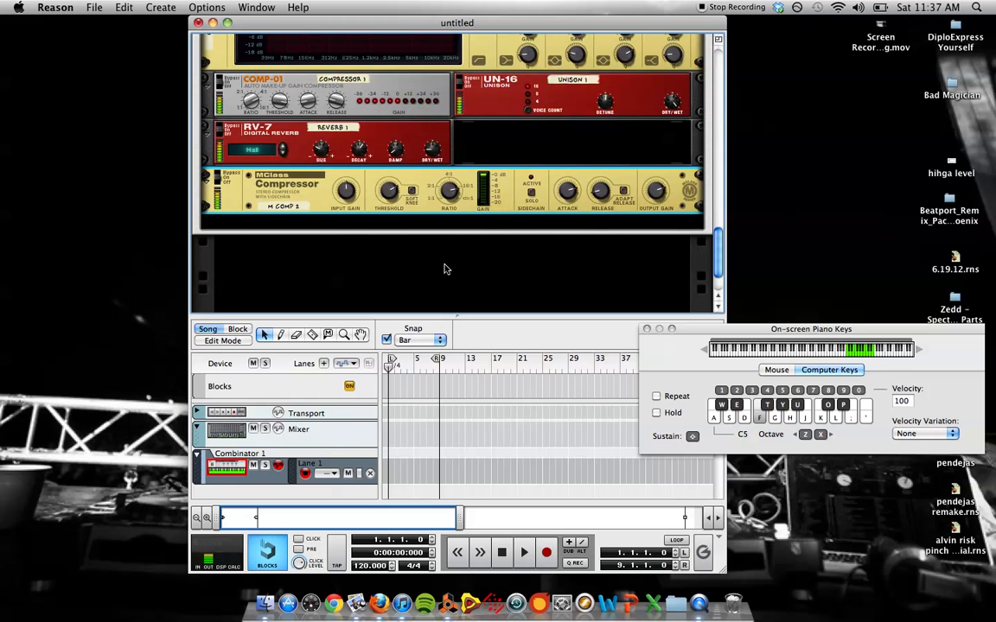
Adjust the rate of Thor's LFO 1 and play test notes to audition the pitch-modulated sound
scroll(409, 272, up, 10)
scroll(399, 274, down, 5)
scroll(399, 275, up, 3)
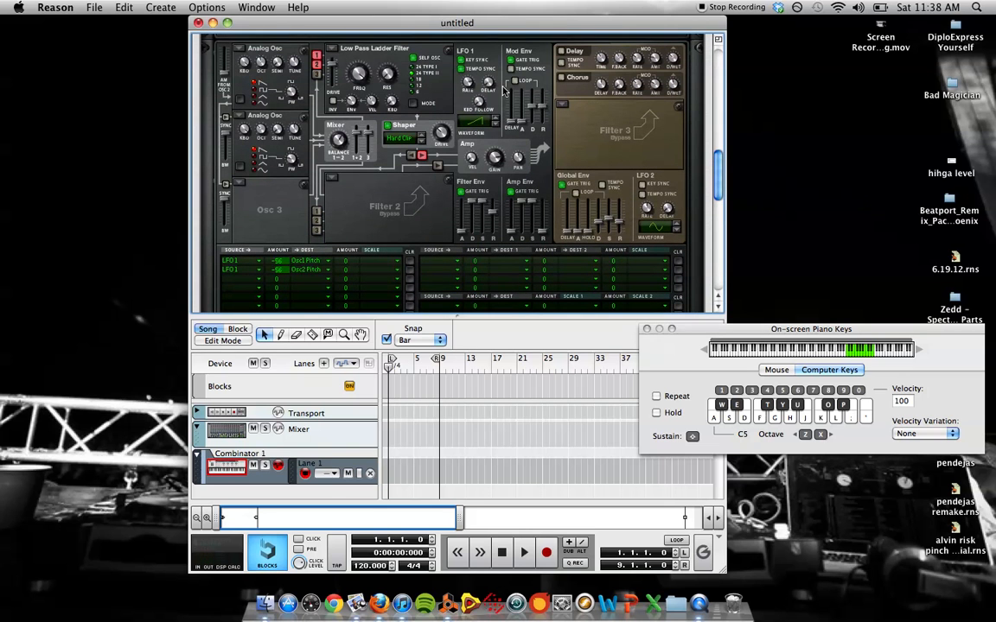
mouse_move(470, 87)
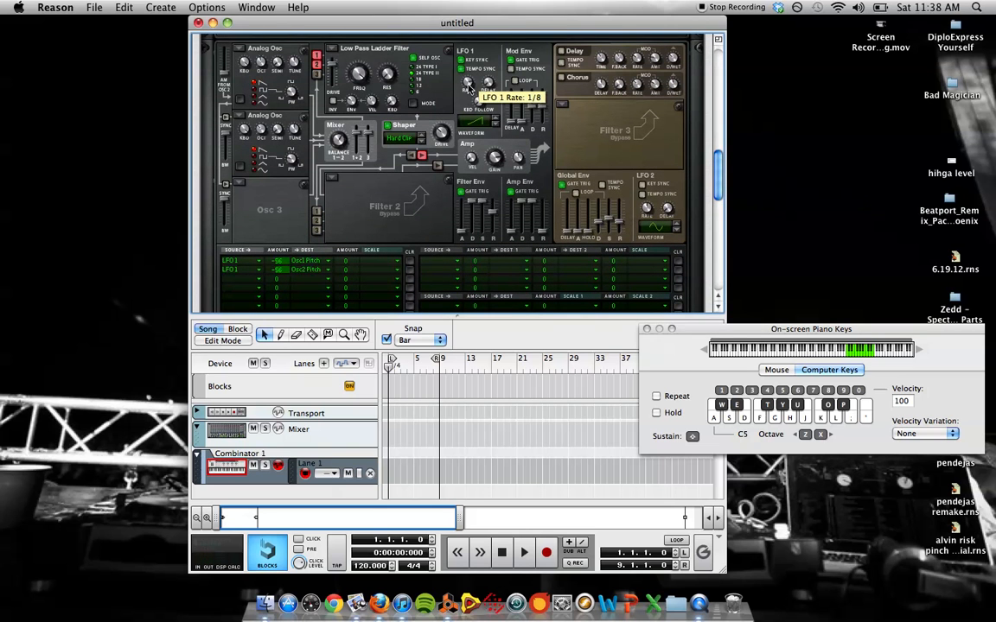
key(f)
mouse_move(470, 87)
mouse_down()
mouse_move(465, 95)
mouse_move(461, 85)
mouse_up()
key(f)
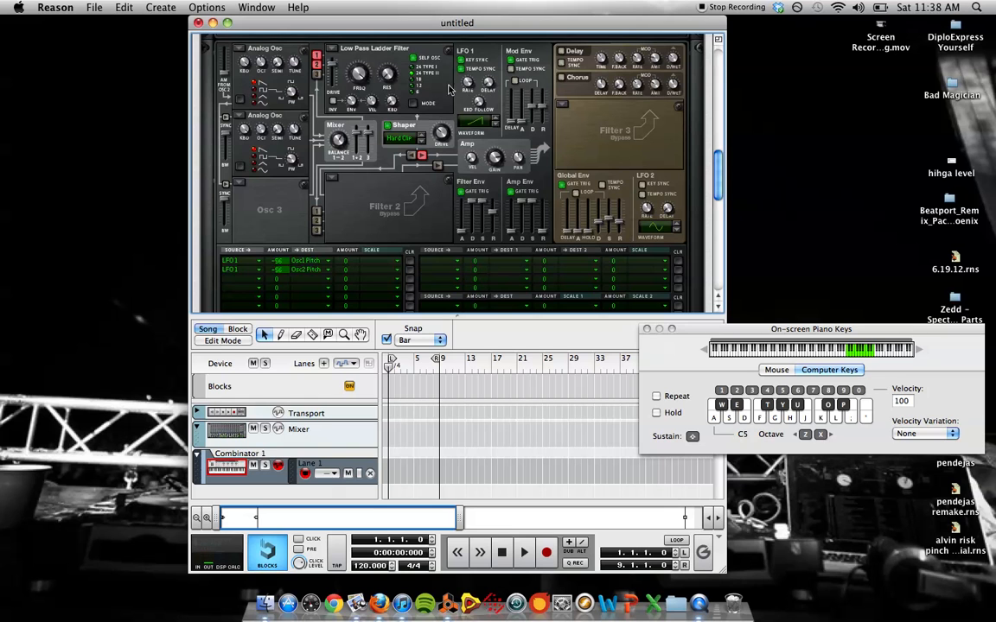
key(f)
Review the Combinator's effects chain from the MClass Equalizer to the final MClass Compressor, and return to the Thor synth
scroll(489, 108, down, 10)
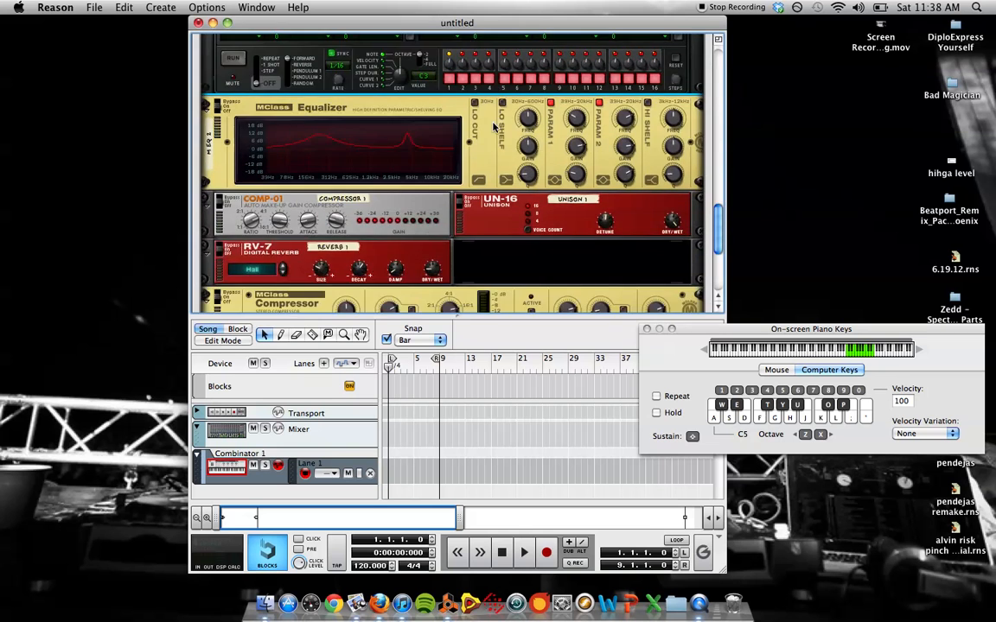
scroll(494, 127, down, 5)
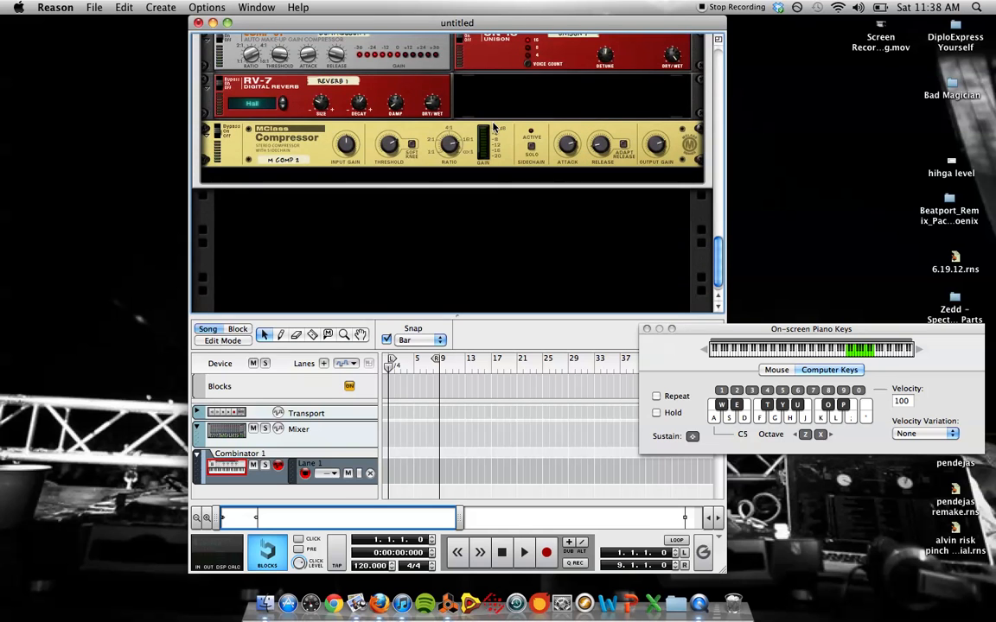
scroll(494, 127, up, 5)
scroll(494, 127, down, 2)
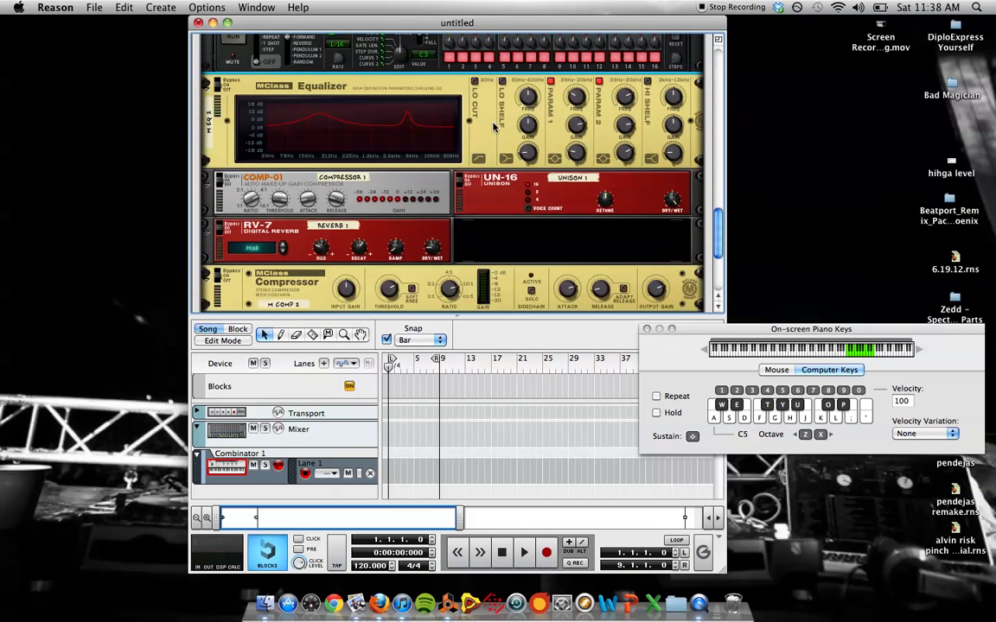
scroll(374, 262, down, 2)
scroll(373, 262, up, 14)
scroll(374, 262, up, 8)
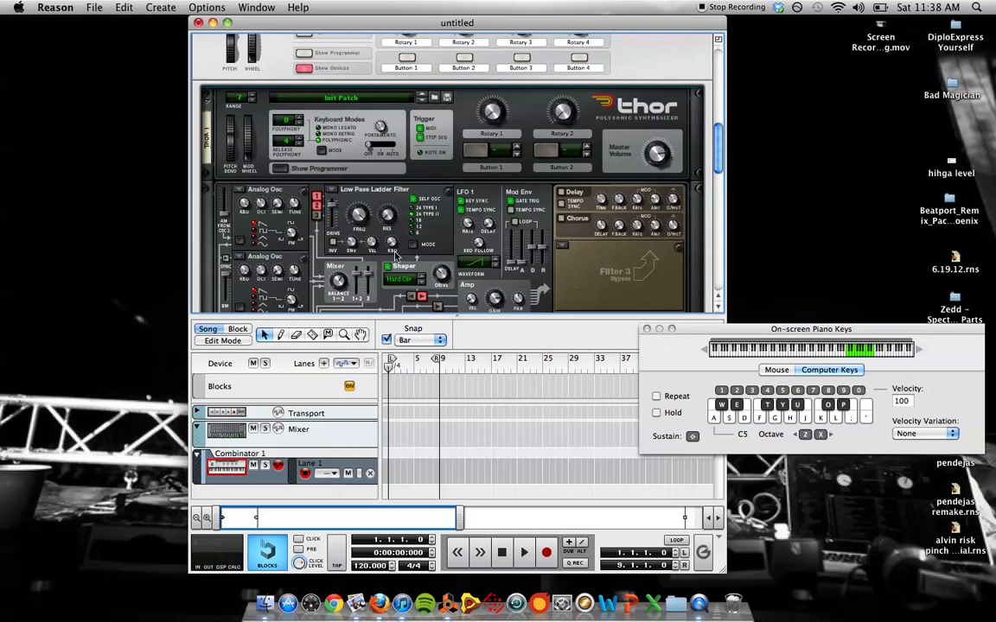